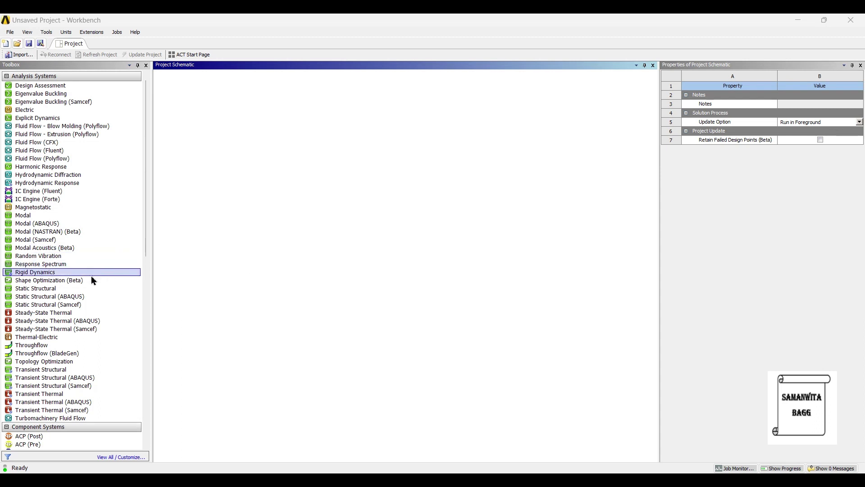
# - Create a Static Structural analysis system and open its Engineering Data with a widened material outline
pyautogui.doubleClick(80, 288)
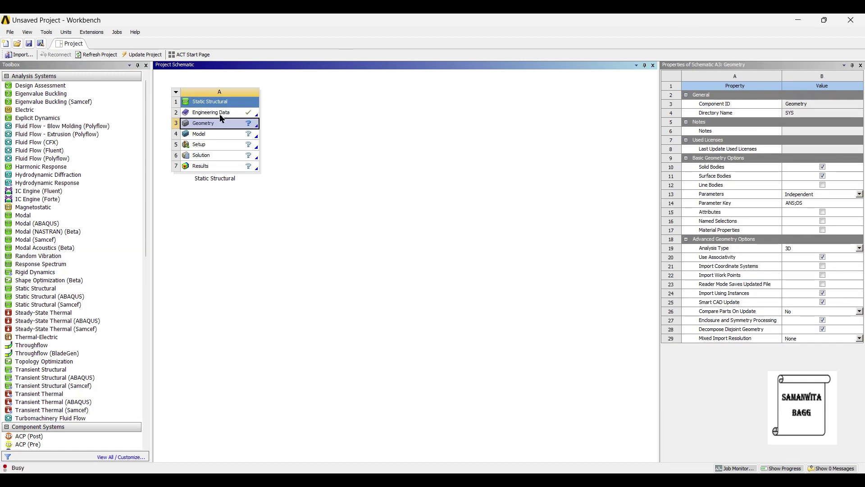
pyautogui.doubleClick(220, 113)
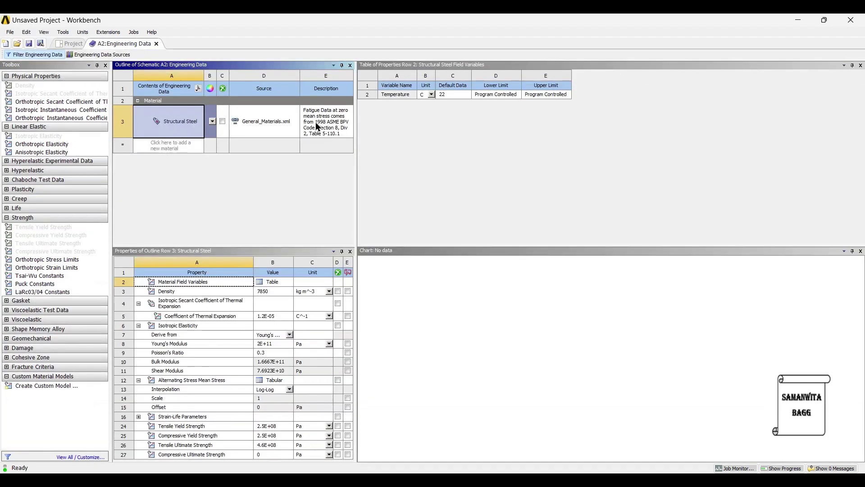
pyautogui.moveTo(357, 123); pyautogui.dragTo(724, 130)
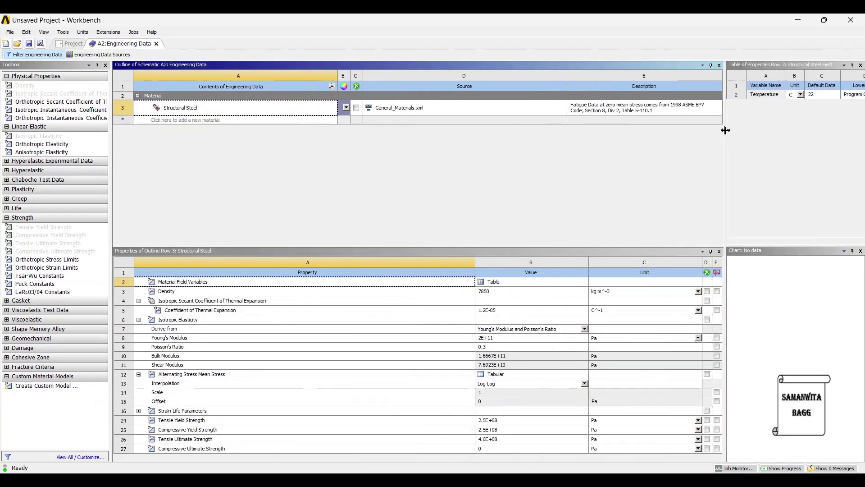
# - Add a new material named Stainless Steel 316 to the engineering data
pyautogui.click(174, 119)
pyautogui.write('Stainless')
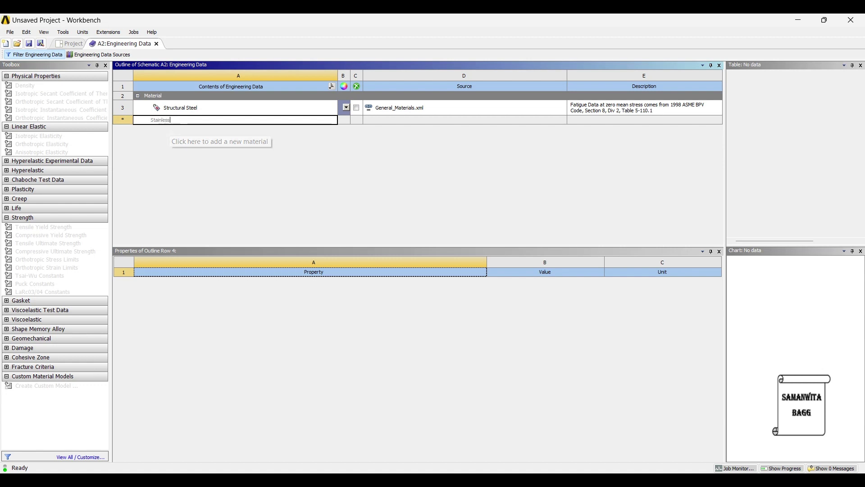
pyautogui.write(' Steel')
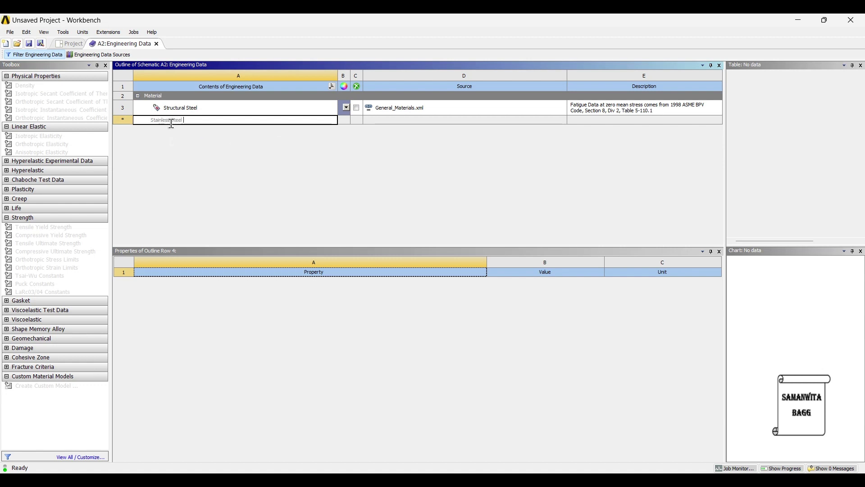
pyautogui.write(' 316')
pyautogui.press('Return')
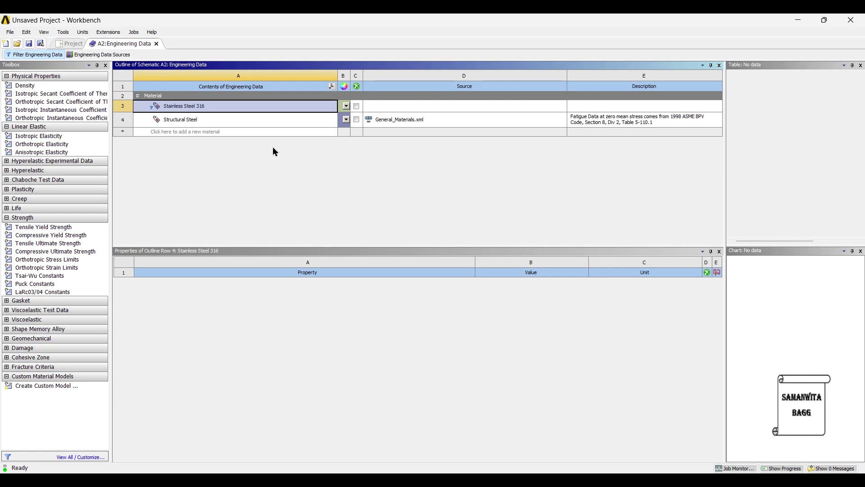
# - Add a Density property to Stainless Steel 316 and set it to 8070 kg m^-3
pyautogui.click(40, 88)
pyautogui.doubleClick(39, 88)
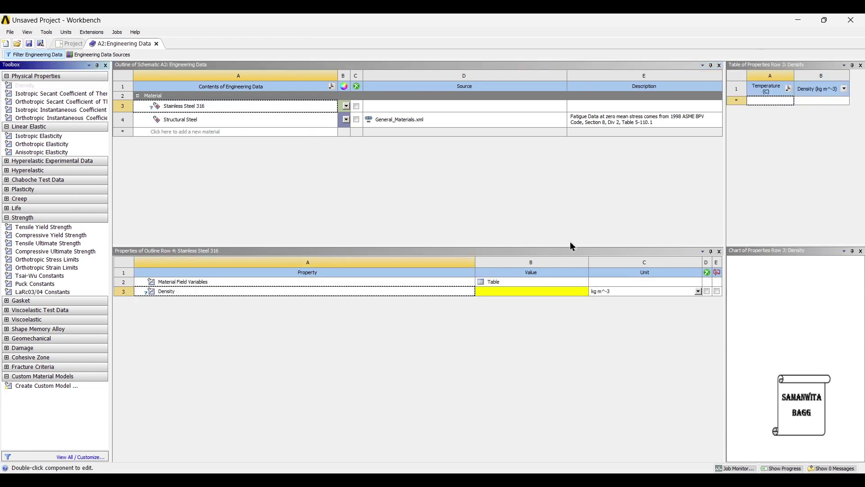
pyautogui.click(566, 297)
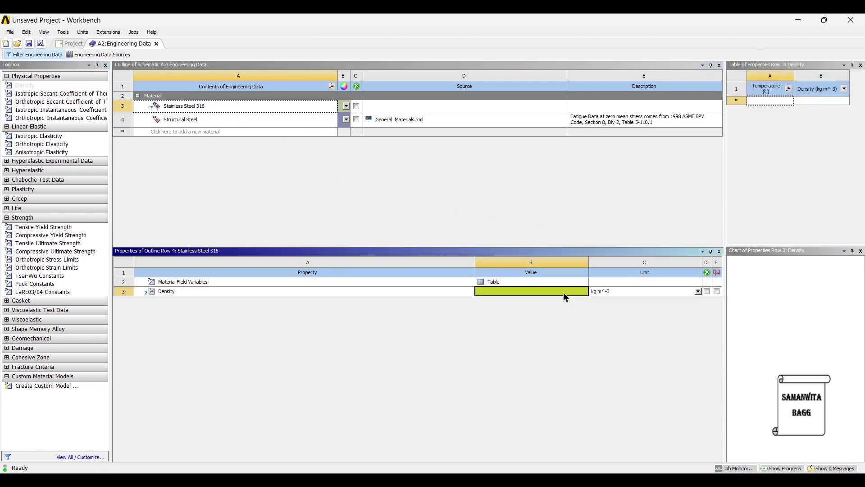
pyautogui.write('8070')
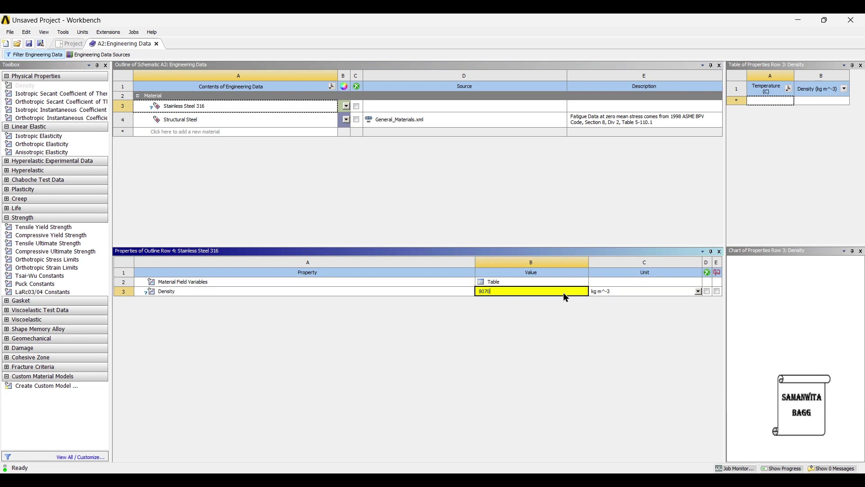
pyautogui.press('Return')
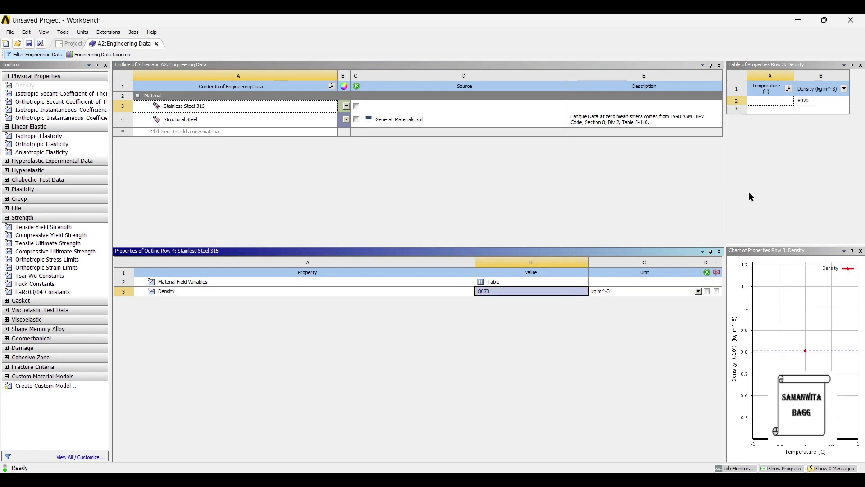
# - Add Isotropic Elasticity to Stainless Steel 316 with a Young's modulus of 205e9 Pa and a Poisson's ratio of 0.275
pyautogui.doubleClick(39, 135)
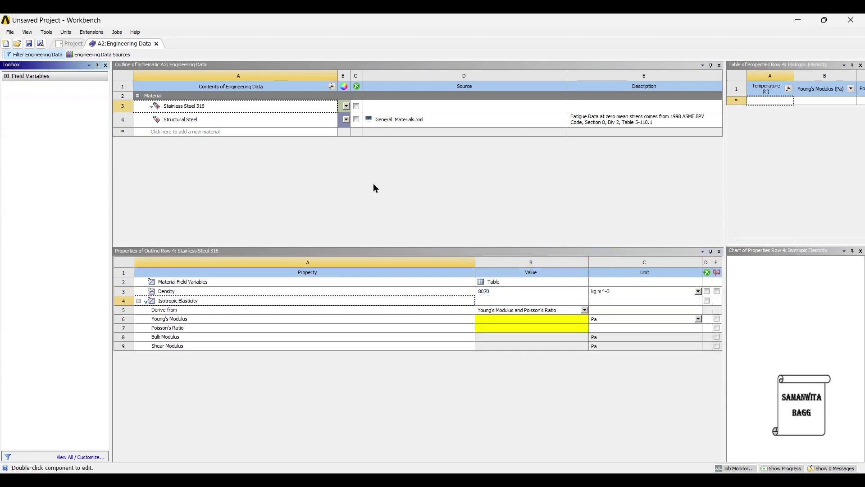
pyautogui.click(540, 321)
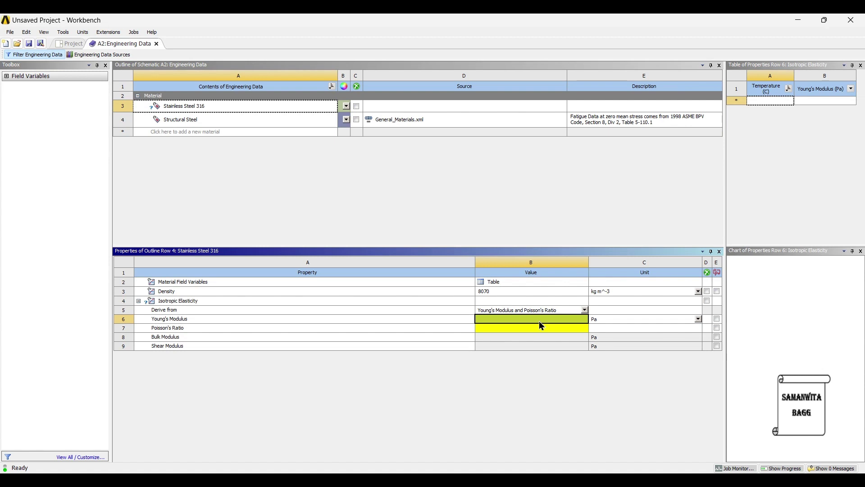
pyautogui.write('205e')
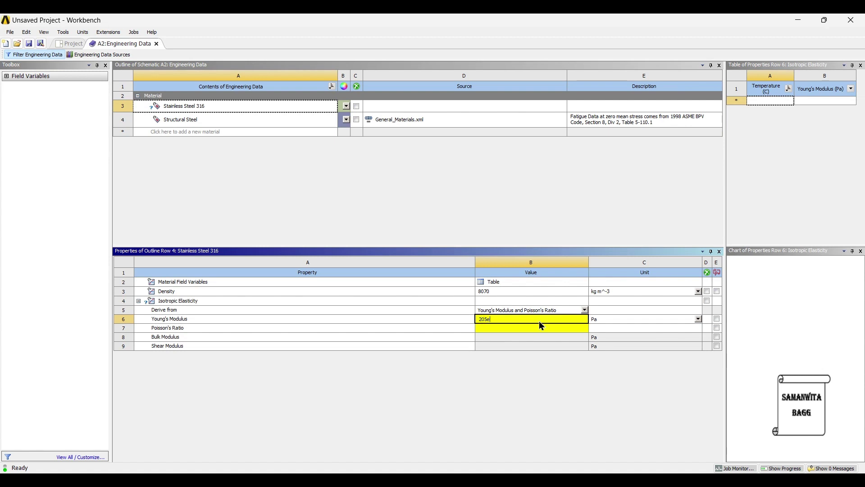
pyautogui.write('9')
pyautogui.press('Return')
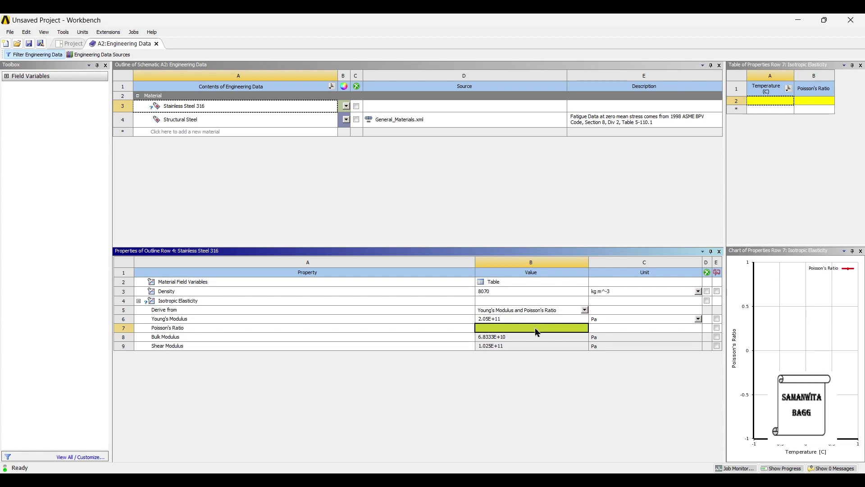
pyautogui.write('0.275')
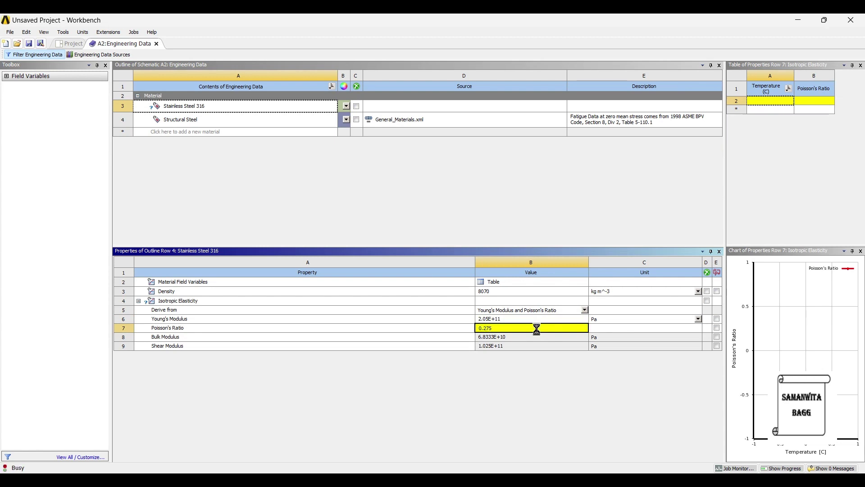
pyautogui.press('Return')
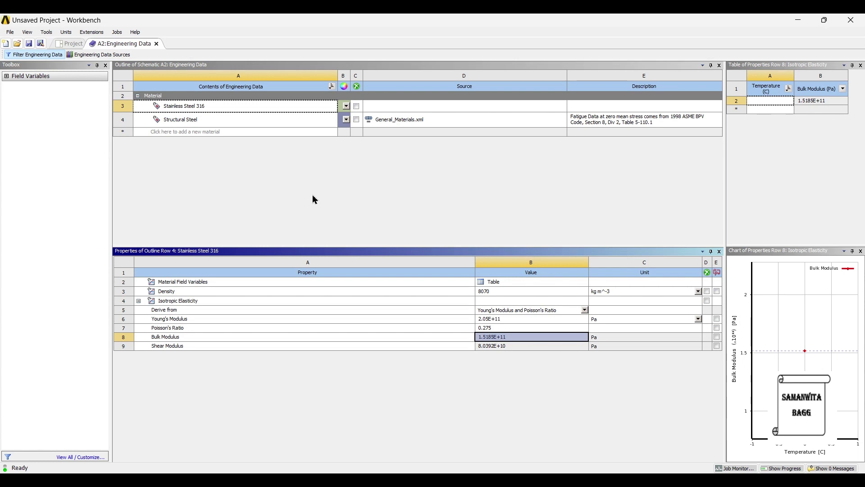
# - Return to the project schematic and import Compression Bone Plate3.STEP as the Static Structural system's geometry
pyautogui.click(69, 45)
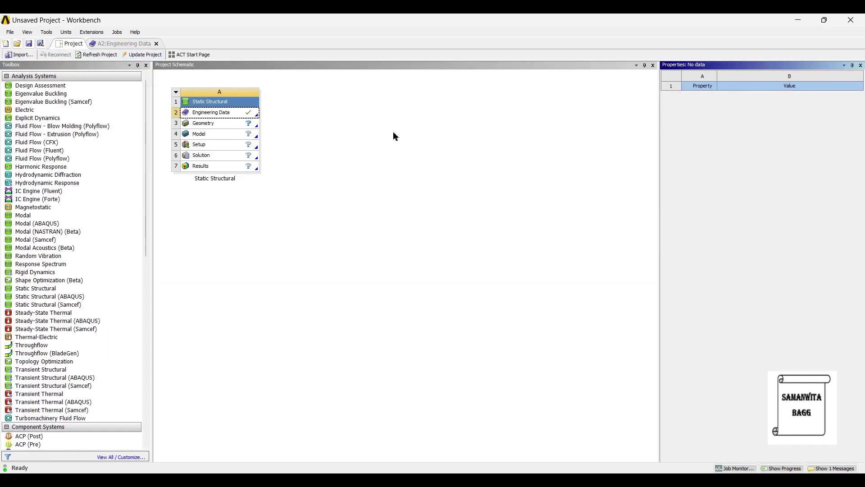
pyautogui.click(215, 125)
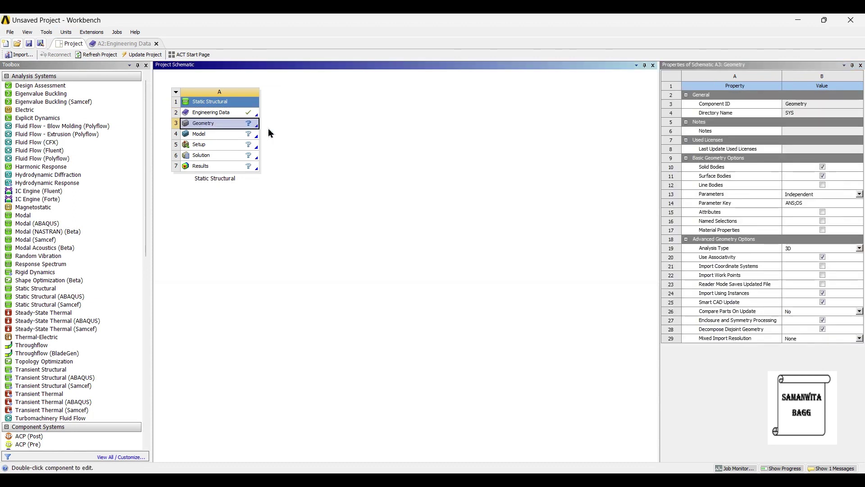
pyautogui.rightClick(215, 123)
pyautogui.moveTo(272, 146)
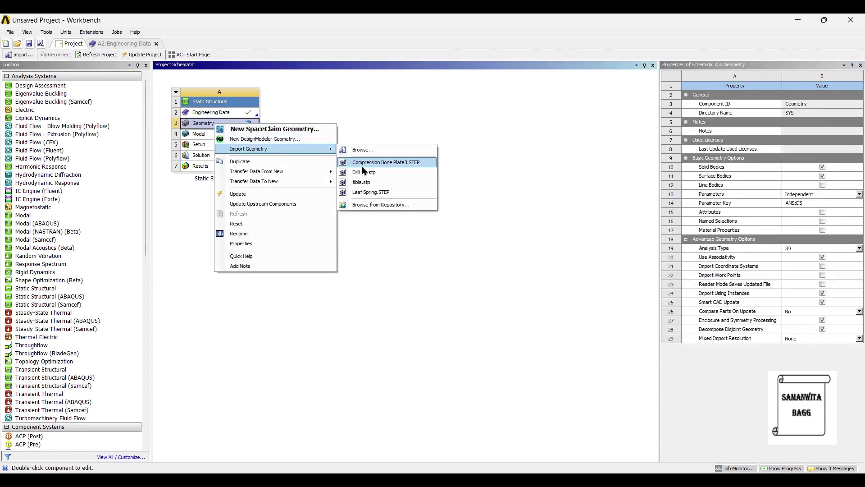
pyautogui.click(379, 163)
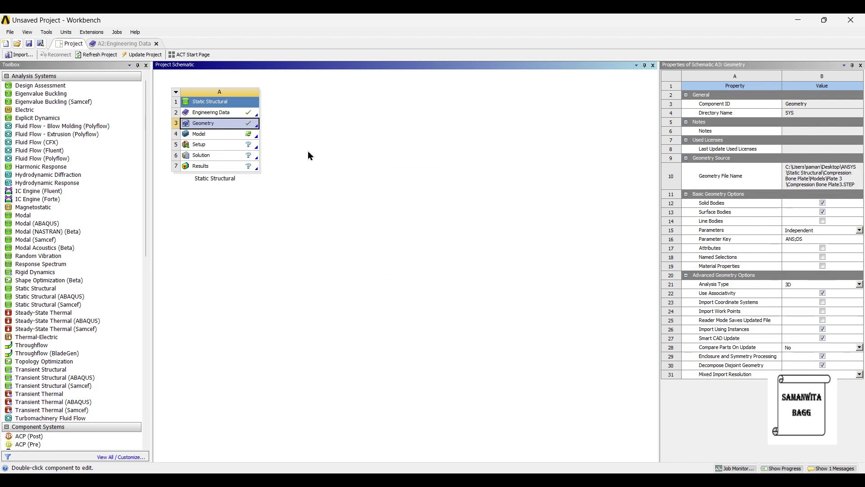
# - Open the model in Mechanical and assign Stainless Steel 316 to the Compression Bone Plate3 body
pyautogui.doubleClick(222, 137)
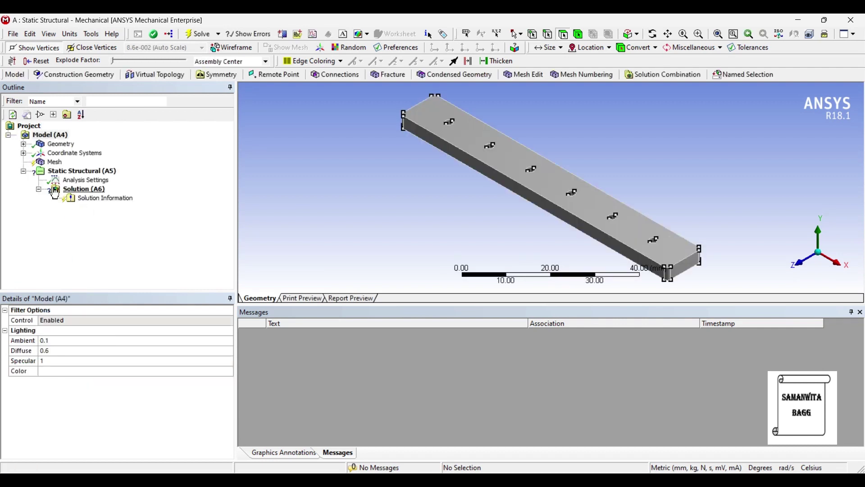
pyautogui.click(23, 144)
pyautogui.click(77, 153)
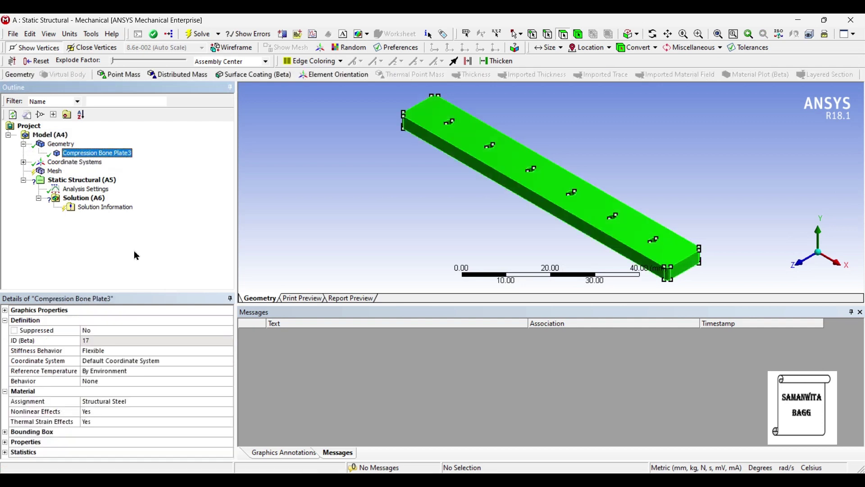
pyautogui.click(192, 405)
pyautogui.click(228, 405)
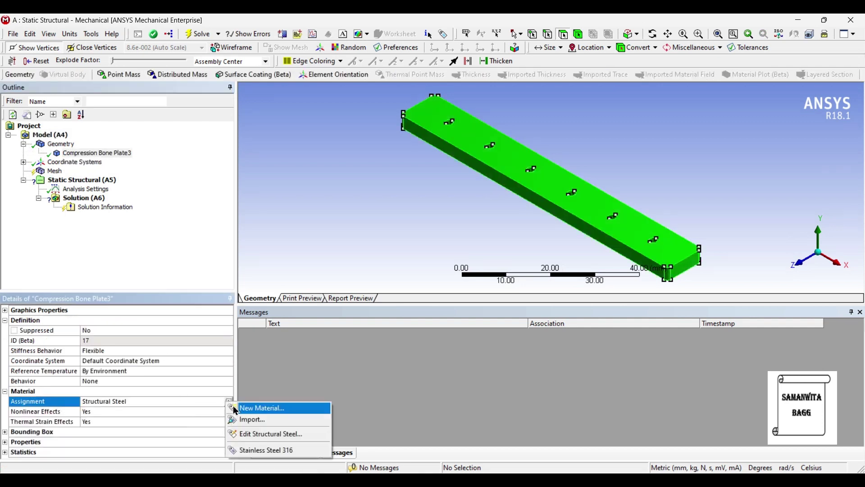
pyautogui.click(288, 451)
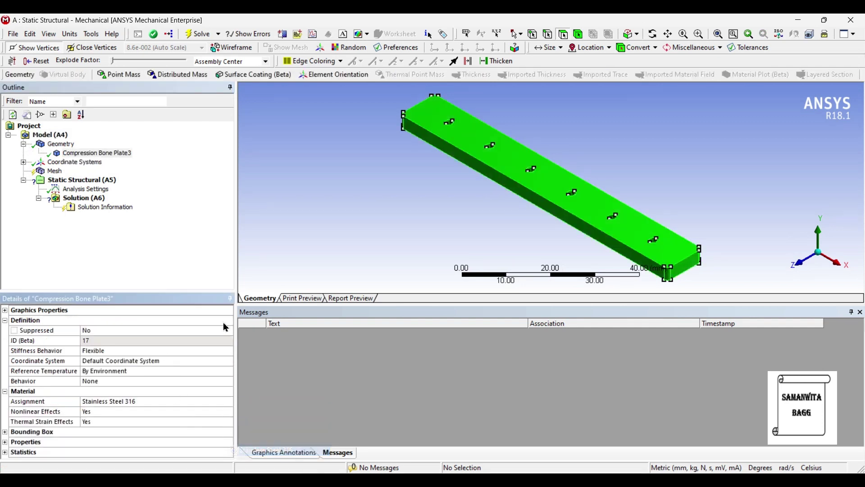
# - Set the mesh sizing's relevance center to Fine and generate the mesh
pyautogui.click(55, 171)
pyautogui.click(5, 371)
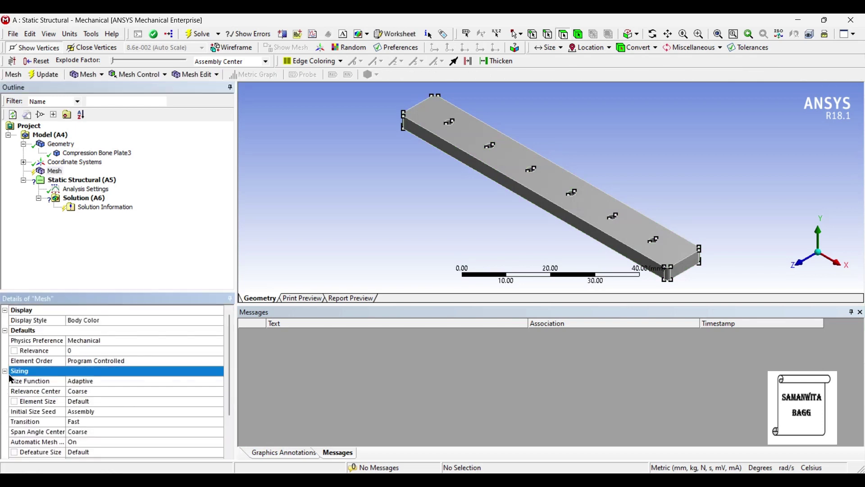
pyautogui.click(108, 391)
pyautogui.click(220, 392)
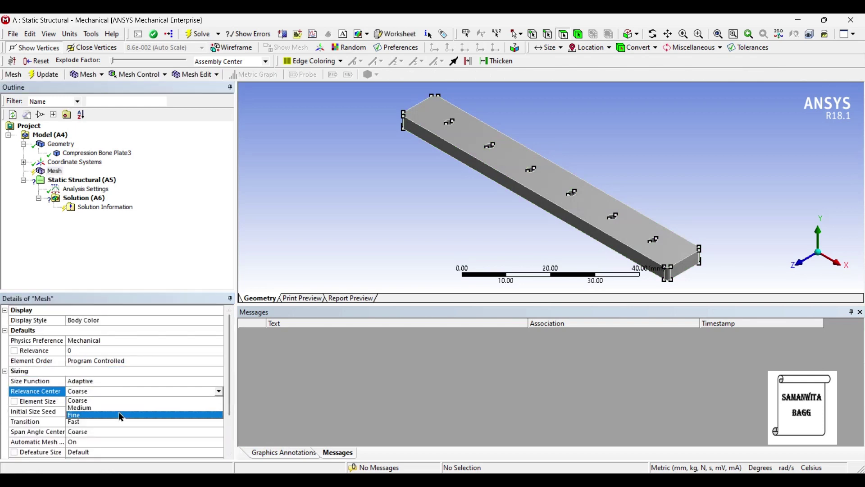
pyautogui.click(121, 415)
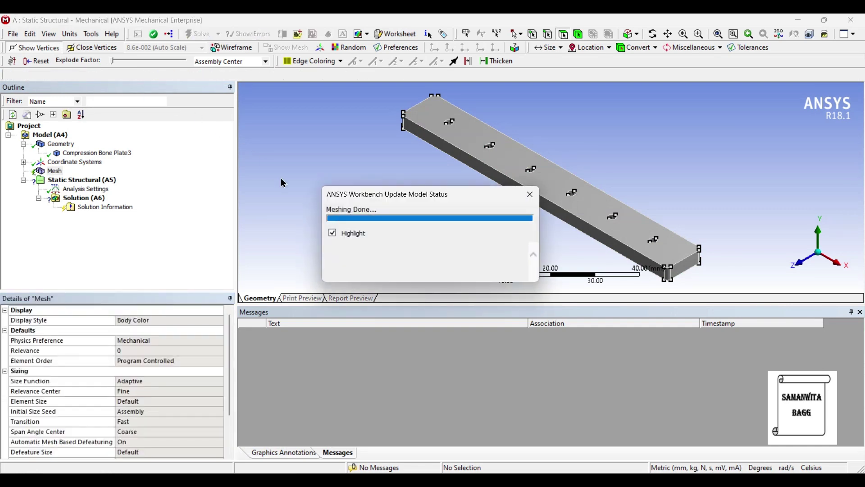
# - Add a Fixed Support to the static structural analysis, scoped to the 12 cylindrical faces of the plate's six screw holes
pyautogui.click(97, 183)
pyautogui.rightClick(111, 184)
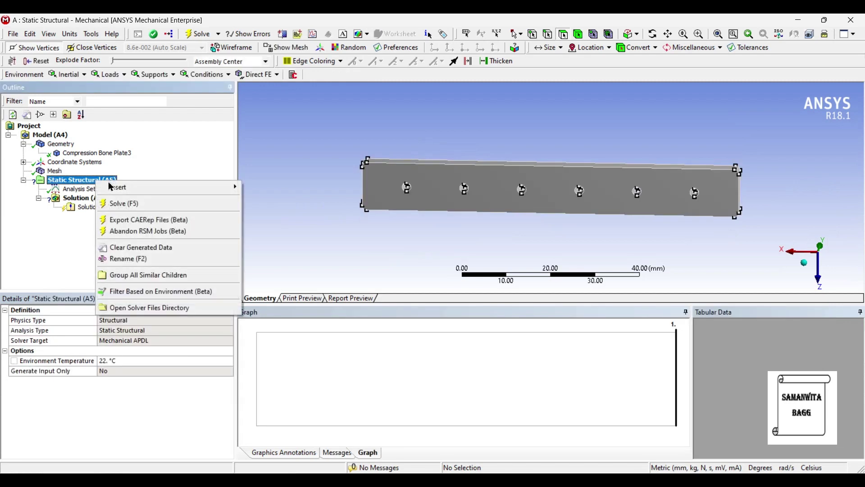
pyautogui.moveTo(113, 187)
pyautogui.click(278, 298)
pyautogui.scroll(3, 411, 241)
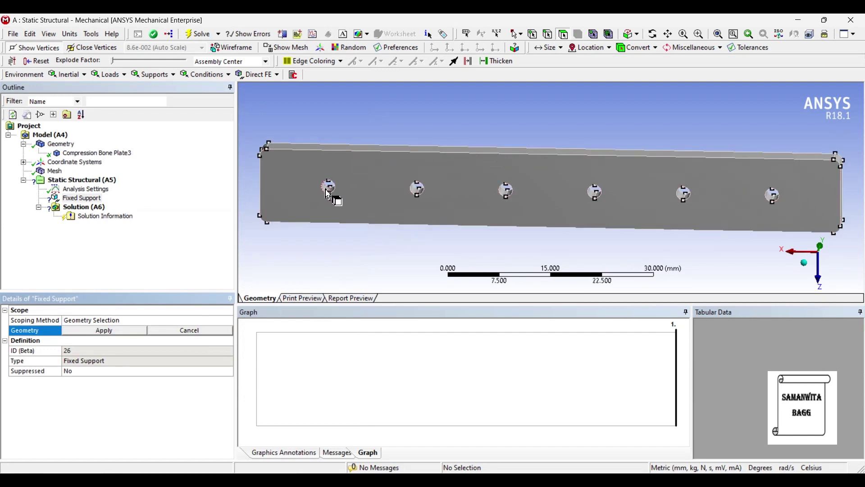
pyautogui.click(327, 193)
pyautogui.keyDown('ctrl'); pyautogui.click(331, 192); pyautogui.keyUp('ctrl')
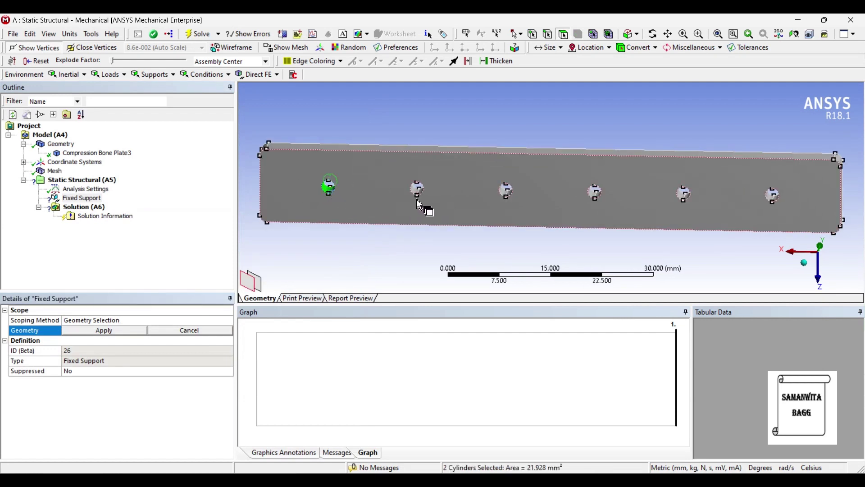
pyautogui.keyDown('ctrl'); pyautogui.click(422, 191); pyautogui.keyUp('ctrl')
pyautogui.keyDown('ctrl'); pyautogui.click(507, 192); pyautogui.keyUp('ctrl')
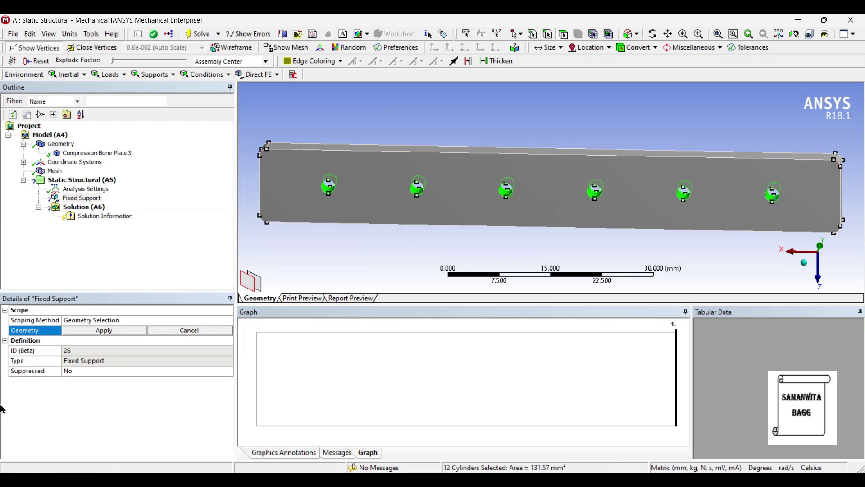
pyautogui.click(112, 332)
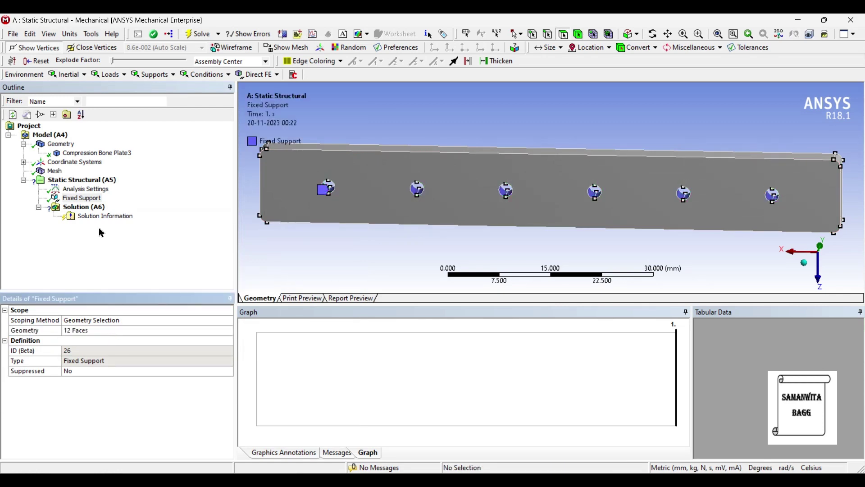
# - Add a Force load to the static structural analysis, scoped to the plate's large flat face containing the six screw holes
pyautogui.rightClick(98, 182)
pyautogui.moveTo(118, 197)
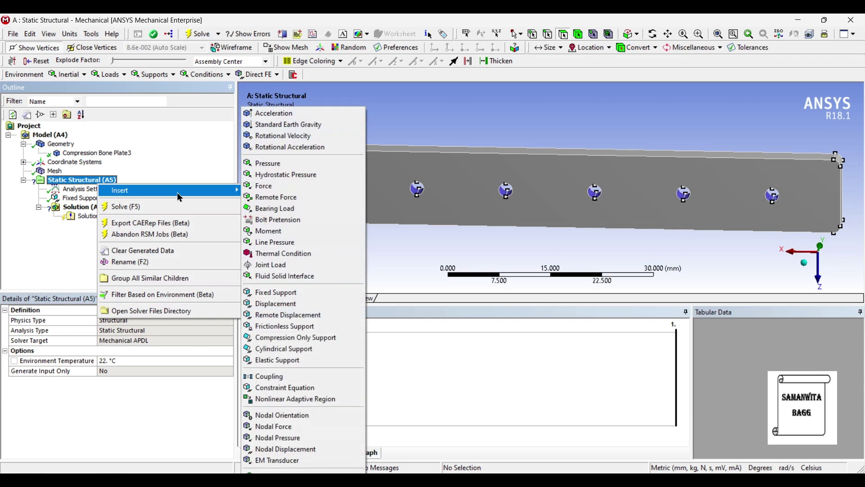
pyautogui.click(268, 186)
pyautogui.moveTo(574, 201); pyautogui.dragTo(593, 210, button='middle')
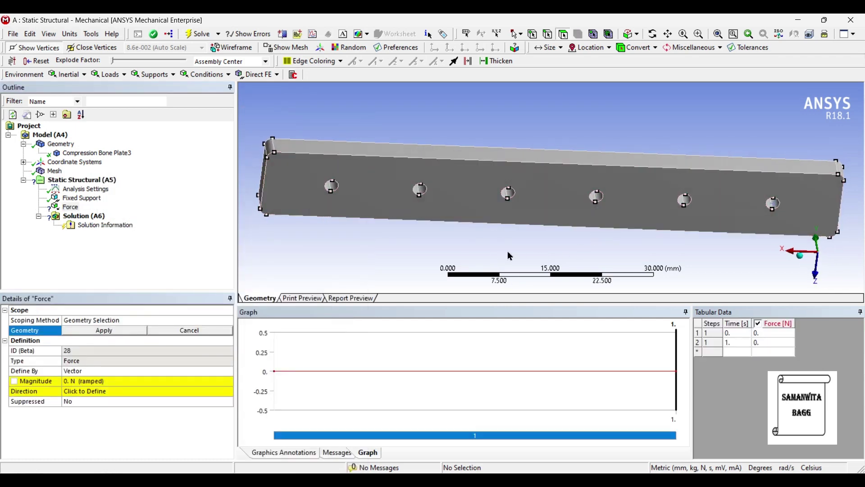
pyautogui.click(308, 195)
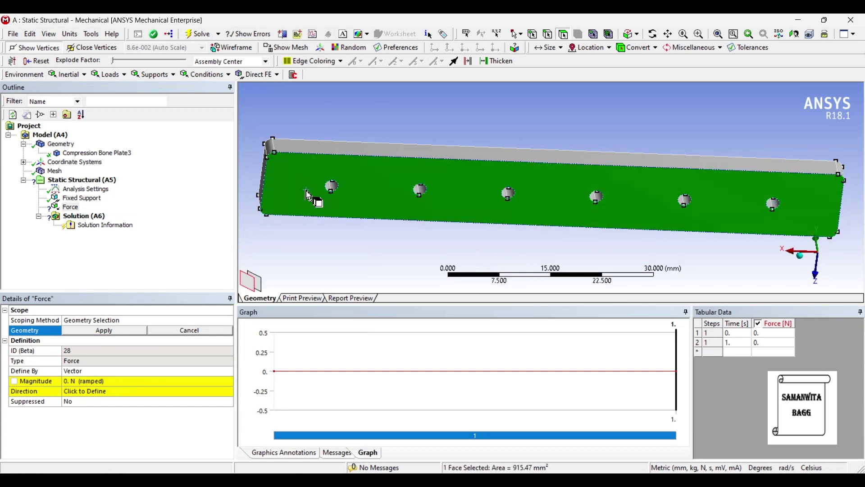
pyautogui.click(109, 333)
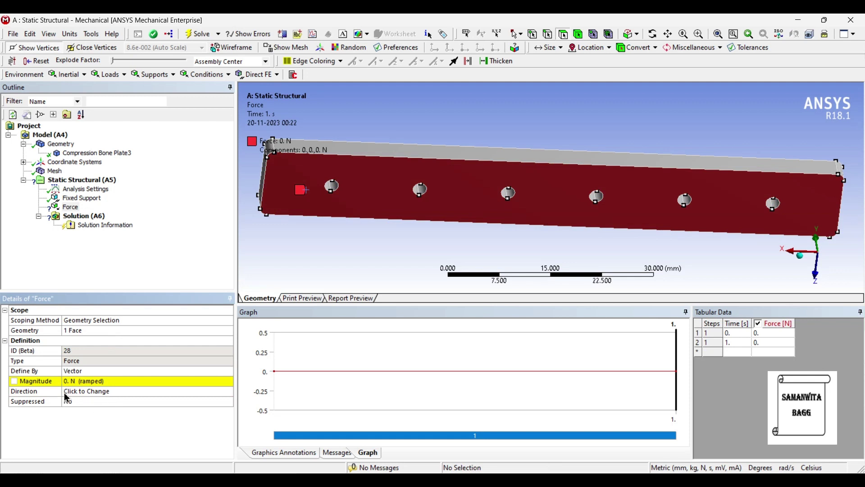
# - Define the force by components and set its Y component to 60 N
pyautogui.click(99, 373)
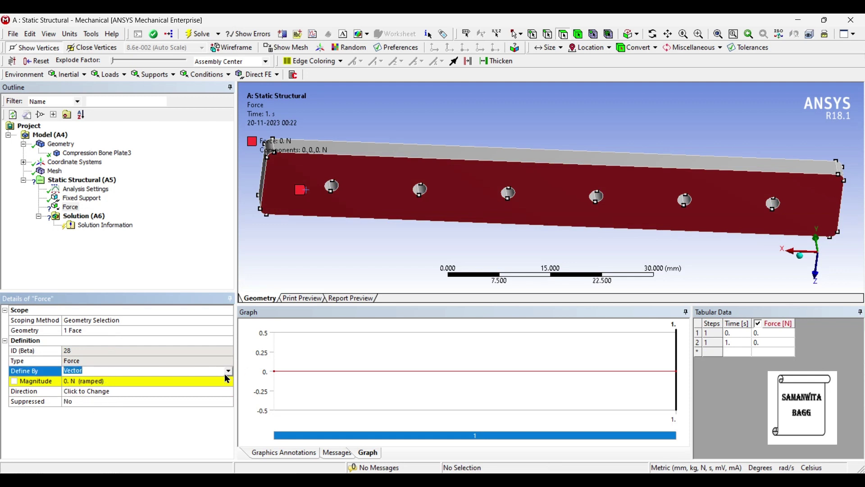
pyautogui.click(228, 370)
pyautogui.click(81, 390)
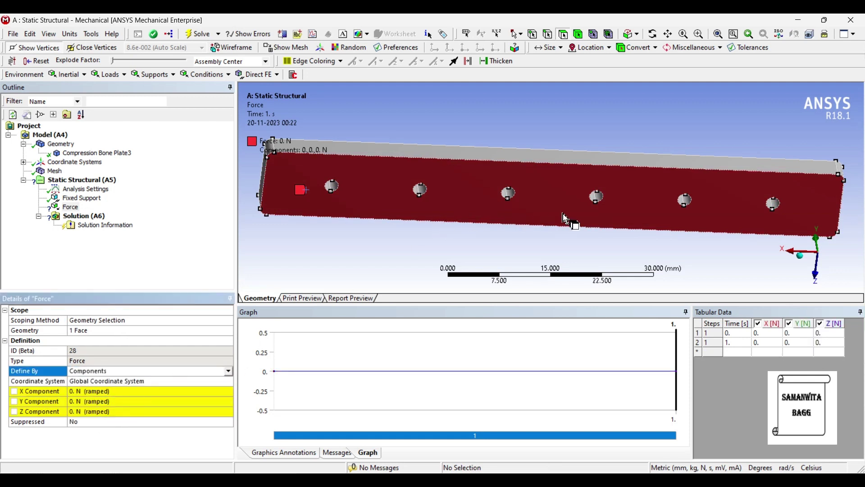
pyautogui.click(99, 401)
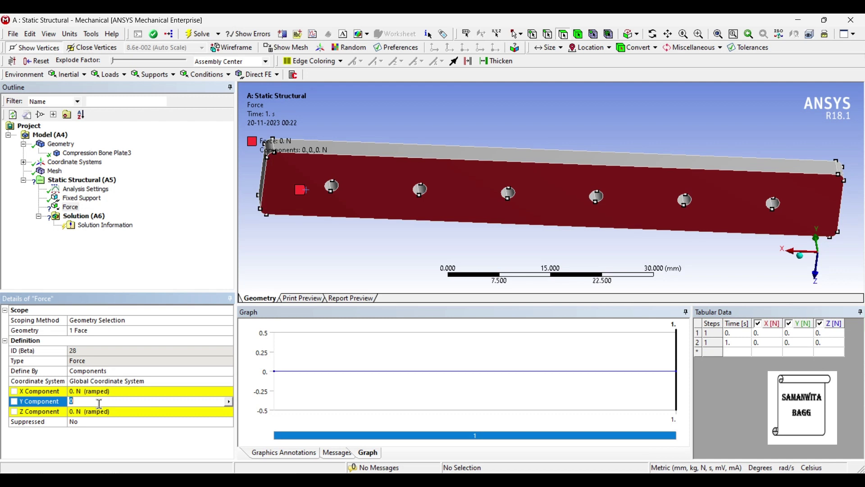
pyautogui.write('60')
pyautogui.press('Return')
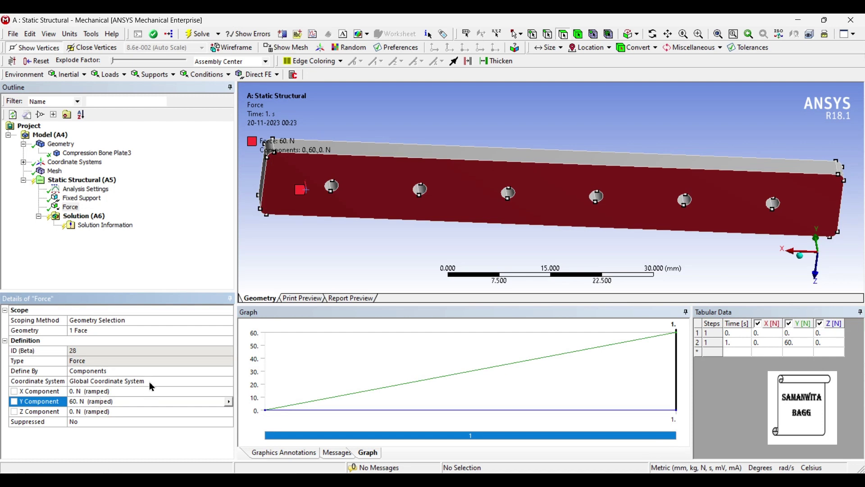
pyautogui.moveTo(408, 249); pyautogui.dragTo(424, 241, button='middle')
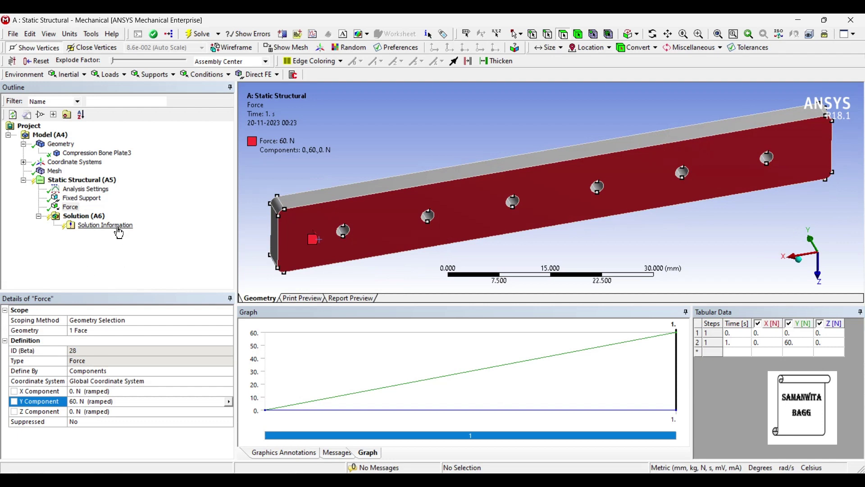
# - Add a Total Deformation result to the static structural solution
pyautogui.rightClick(100, 216)
pyautogui.moveTo(126, 227)
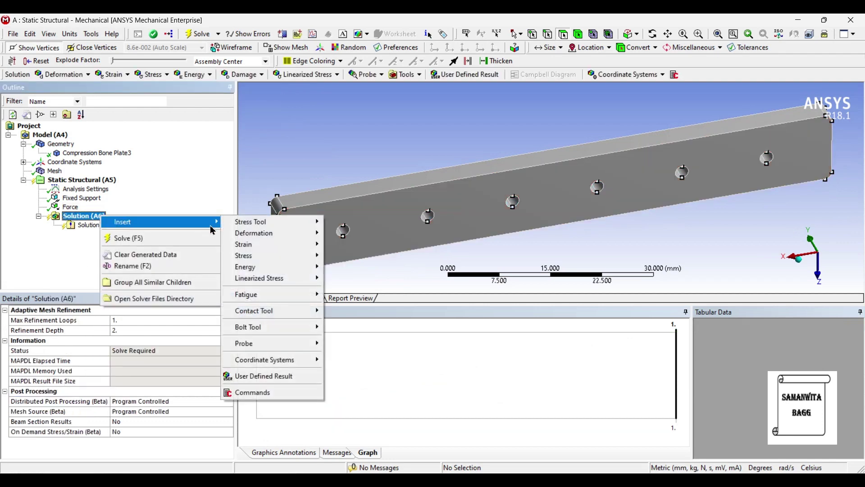
pyautogui.moveTo(315, 231)
pyautogui.click(349, 234)
# - Add Equivalent (von-Mises) elastic strain and Equivalent (von-Mises) stress results to the static structural solution
pyautogui.rightClick(85, 217)
pyautogui.moveTo(149, 224)
pyautogui.moveTo(230, 249)
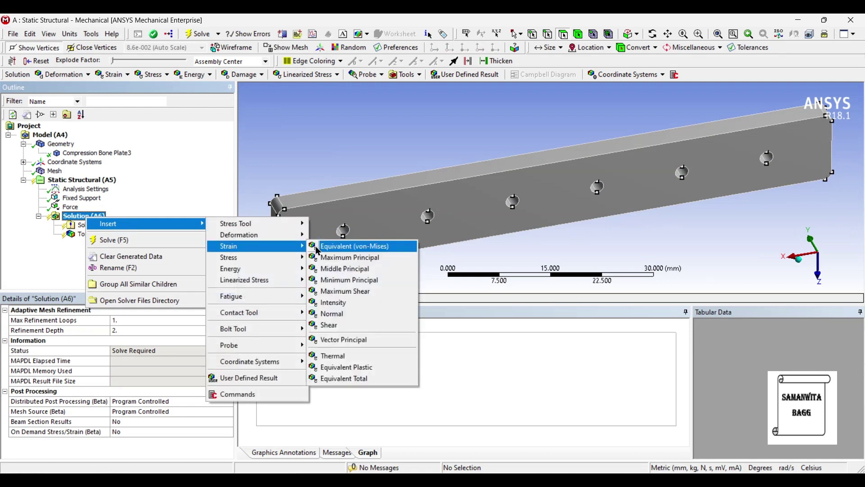
pyautogui.click(356, 246)
pyautogui.rightClick(80, 221)
pyautogui.moveTo(108, 223)
pyautogui.moveTo(232, 258)
pyautogui.click(316, 257)
# - Add a Directional Deformation result oriented along the Y Axis and solve the static structural analysis
pyautogui.click(86, 216)
pyautogui.rightClick(91, 216)
pyautogui.moveTo(148, 221)
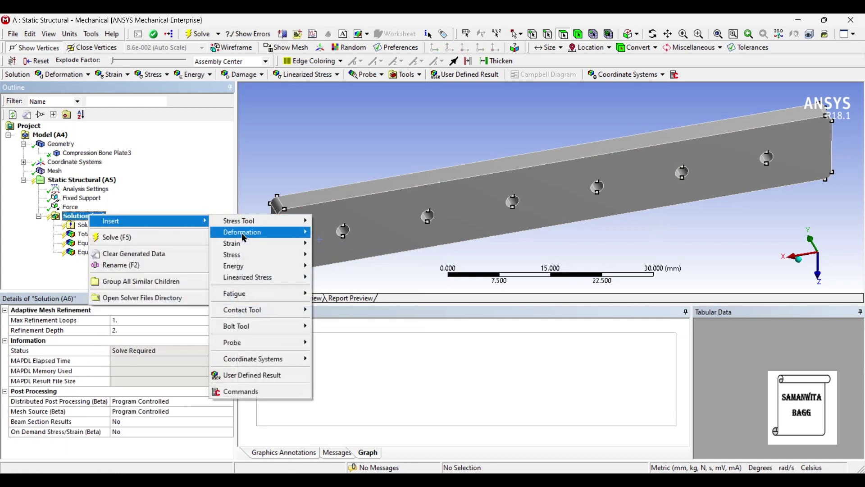
pyautogui.moveTo(235, 233)
pyautogui.click(333, 243)
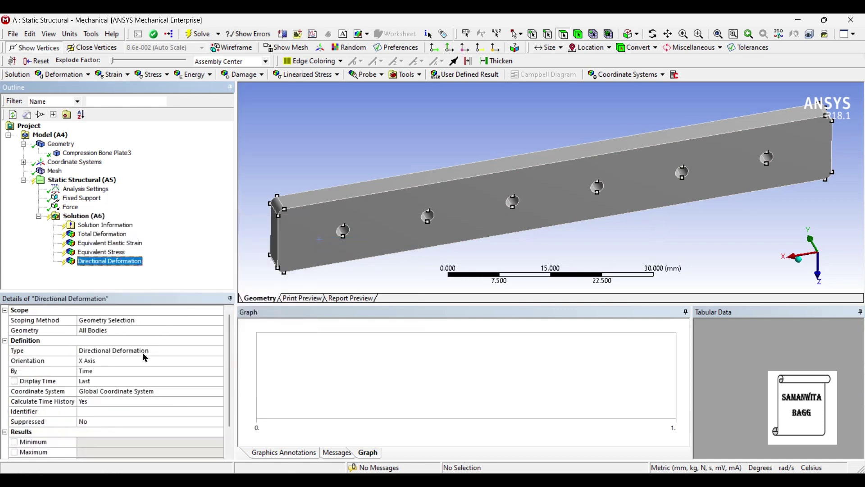
pyautogui.click(142, 361)
pyautogui.click(218, 360)
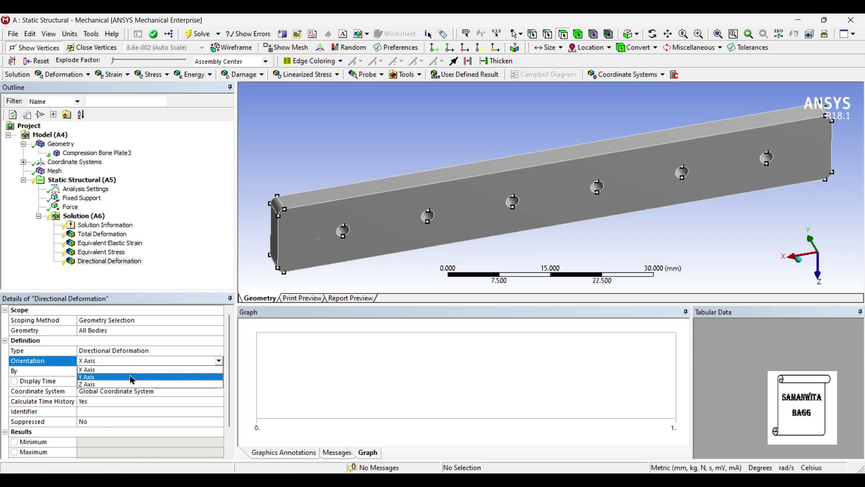
pyautogui.click(133, 380)
pyautogui.click(83, 216)
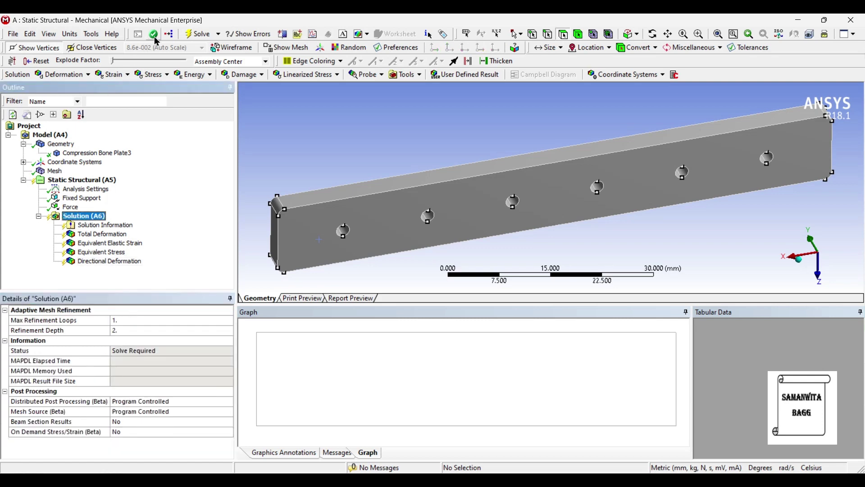
pyautogui.click(199, 36)
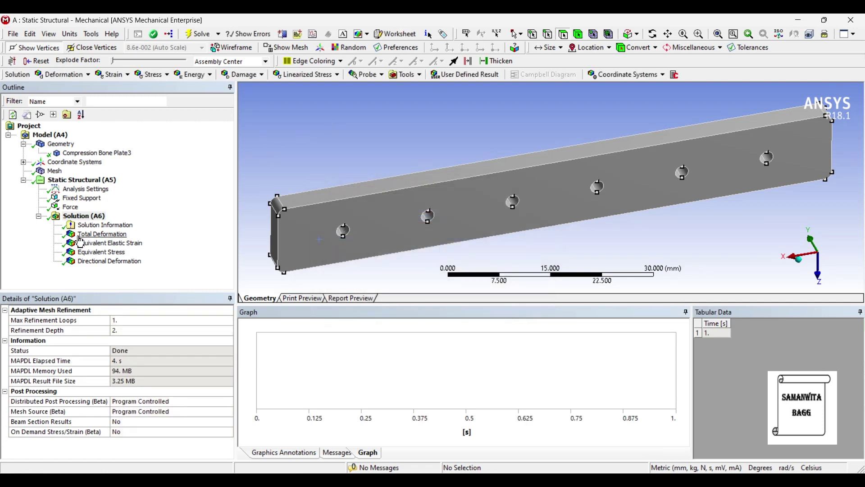
# - Display the Total Deformation contour on the whole plate and play its animation, stopping it after viewing
pyautogui.click(102, 234)
pyautogui.scroll(-2, 514, 192)
pyautogui.scroll(-1, 513, 192)
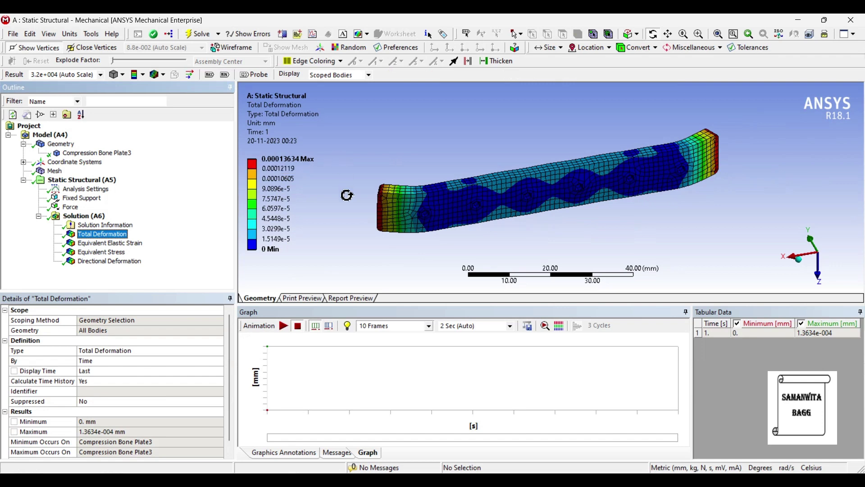
pyautogui.click(283, 325)
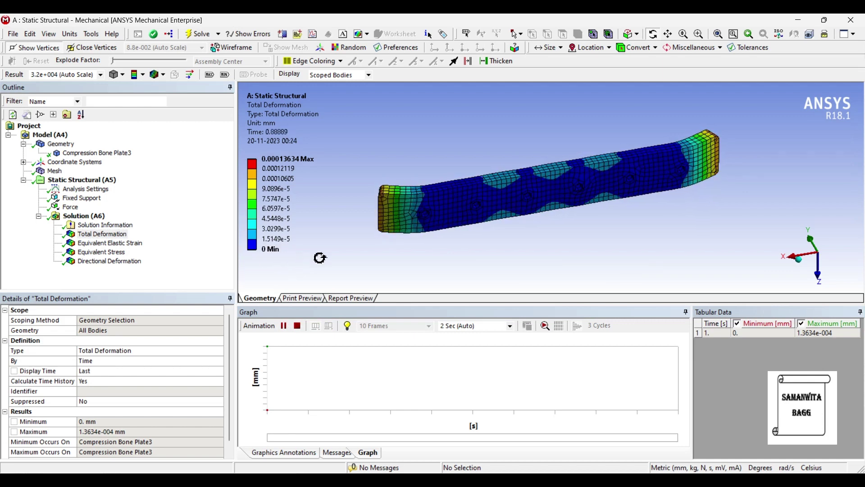
pyautogui.click(296, 325)
# - Examine the Equivalent Elastic Strain and Equivalent Stress contours, playing and halting the animation of each
pyautogui.click(124, 245)
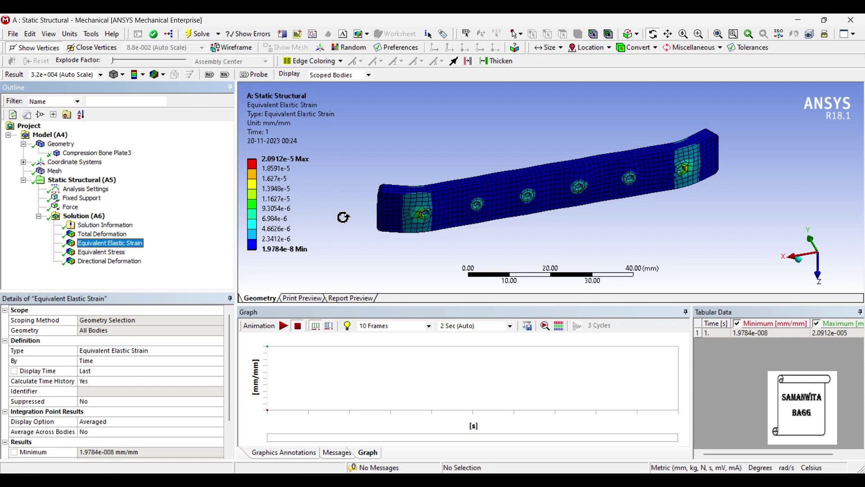
pyautogui.click(283, 325)
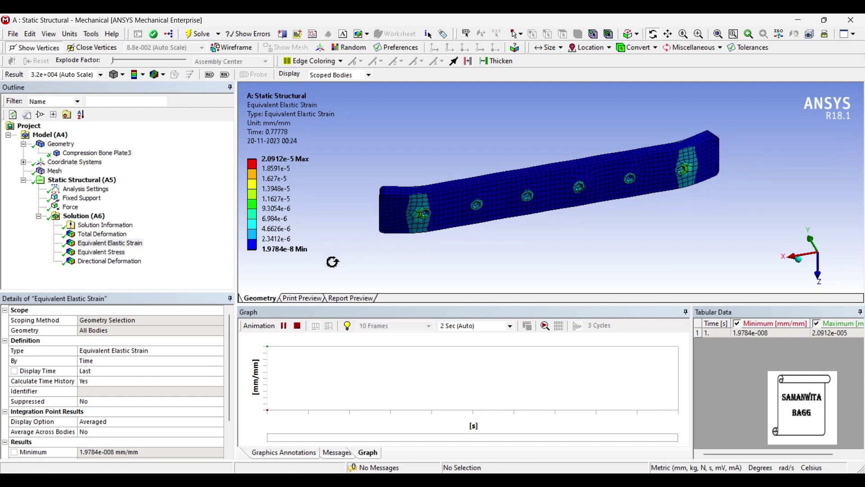
pyautogui.click(284, 325)
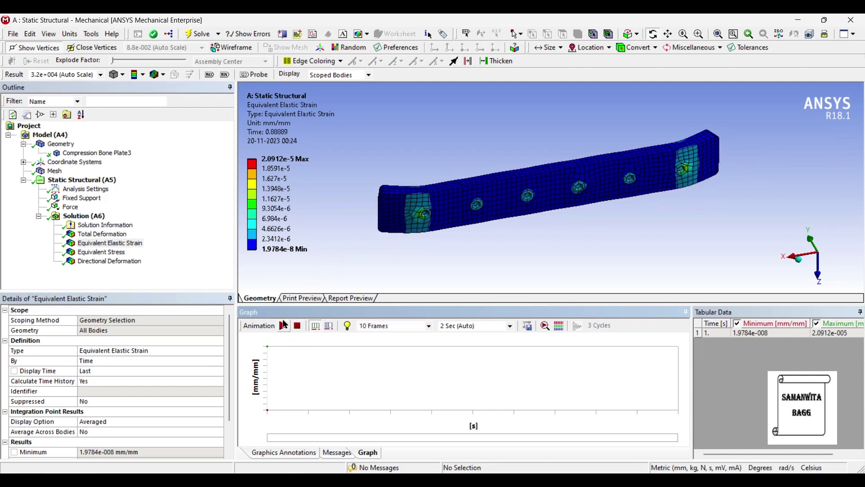
pyautogui.click(103, 252)
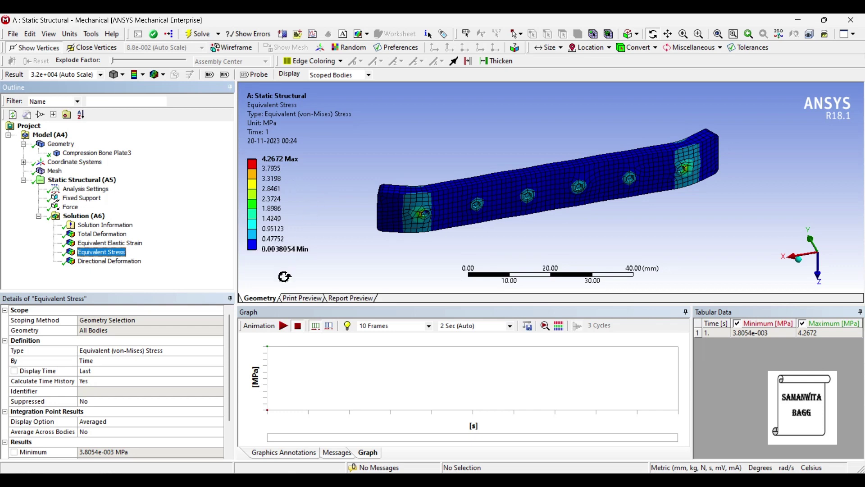
pyautogui.click(284, 325)
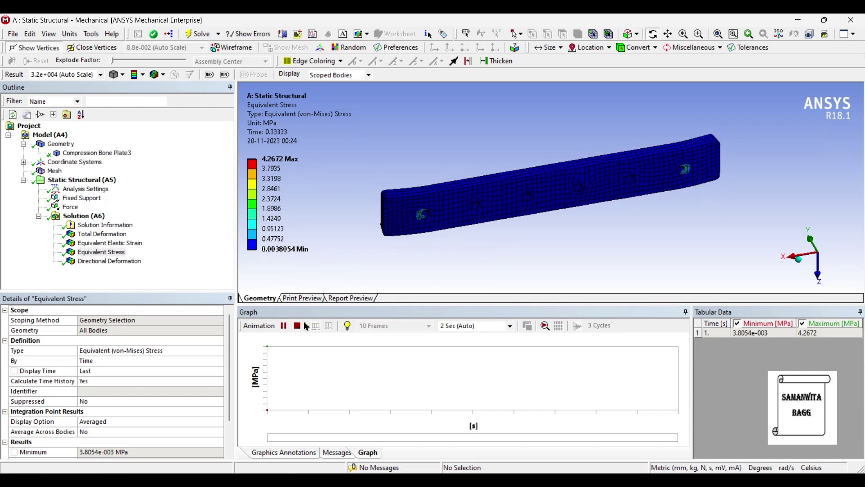
pyautogui.click(283, 325)
# - Examine the Y-axis Directional Deformation contour, playing and pausing its animation
pyautogui.click(127, 261)
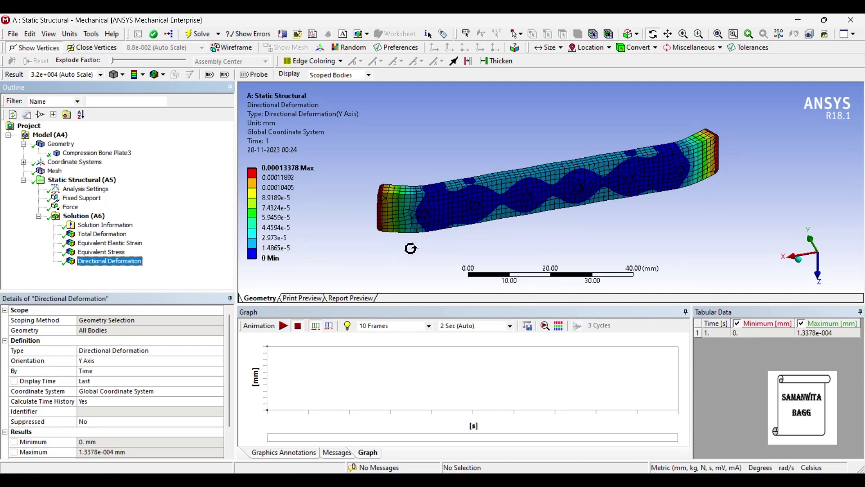
pyautogui.click(283, 326)
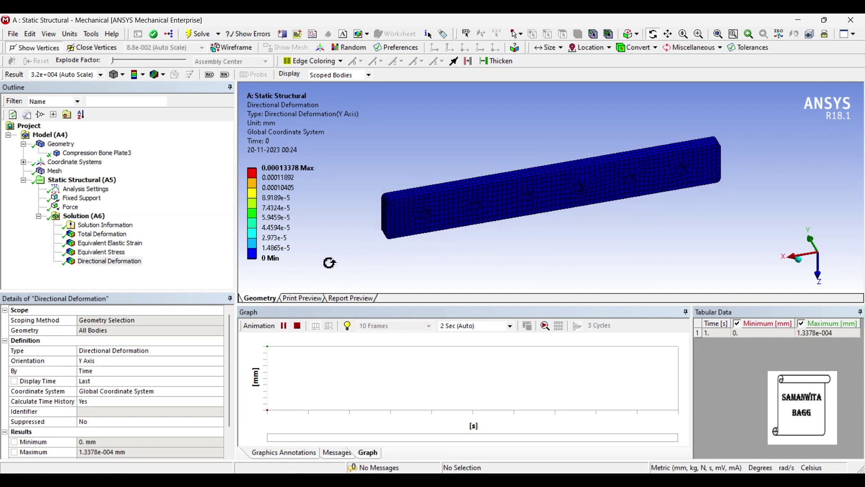
pyautogui.click(283, 325)
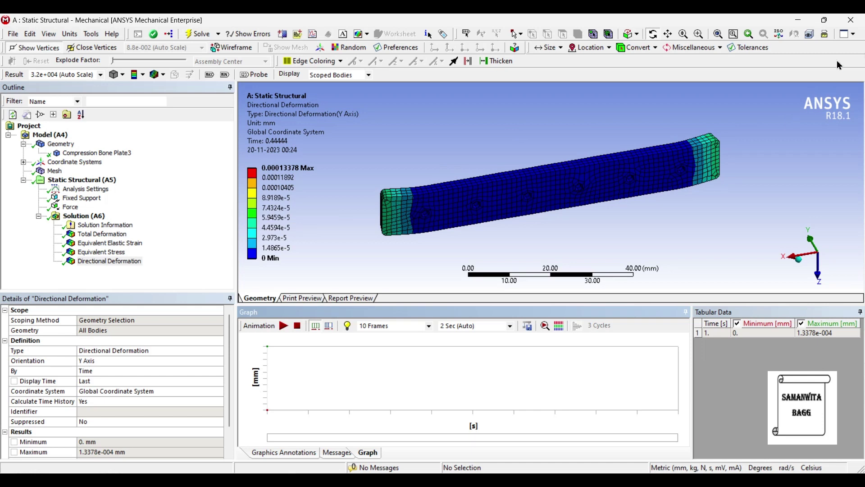
# - Switch to Workbench, link a Topology Optimization system to the Static Structural system's Solution, and open its Setup in Mechanical
pyautogui.click(798, 24)
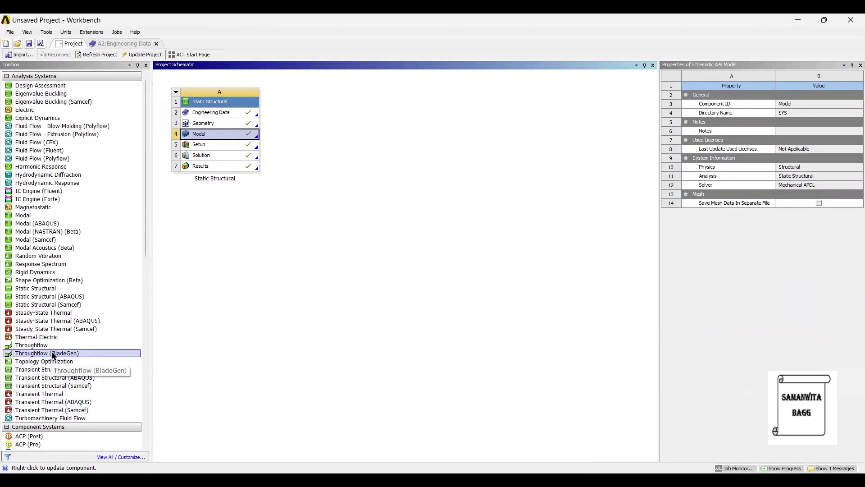
pyautogui.moveTo(53, 366); pyautogui.dragTo(240, 160)
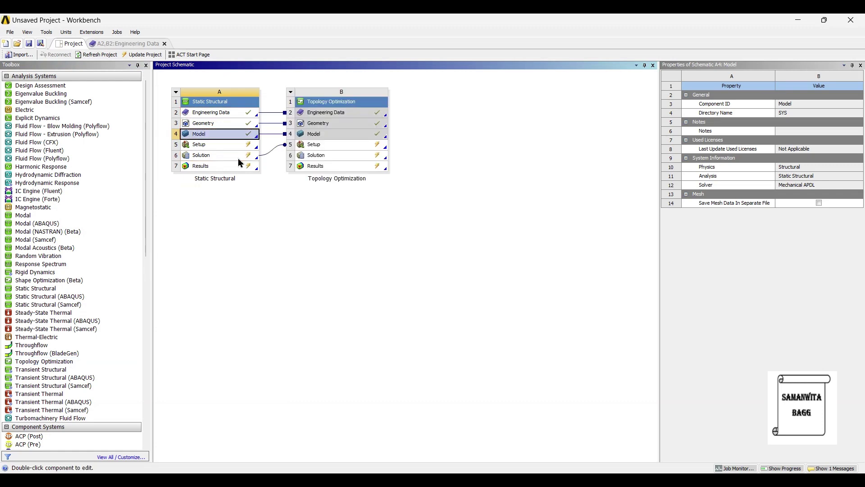
pyautogui.doubleClick(324, 145)
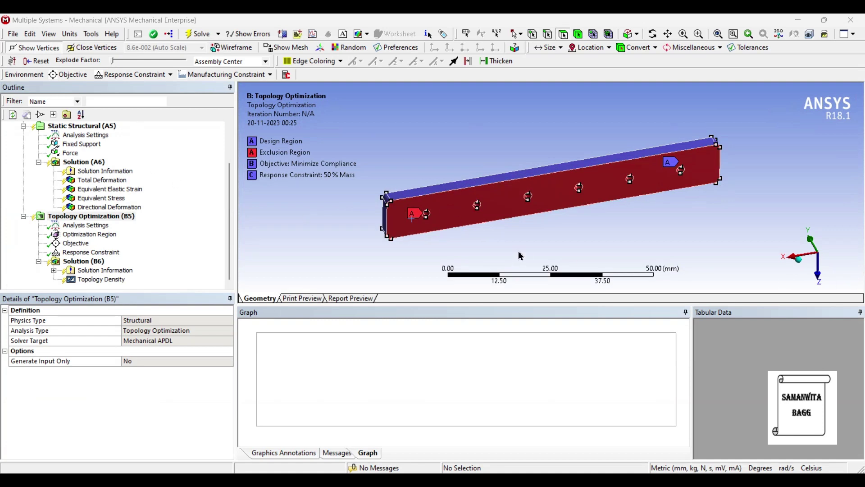
# - Review the topology optimization's analysis settings and its design and exclusion regions on the plate
pyautogui.scroll(2, 33, 191)
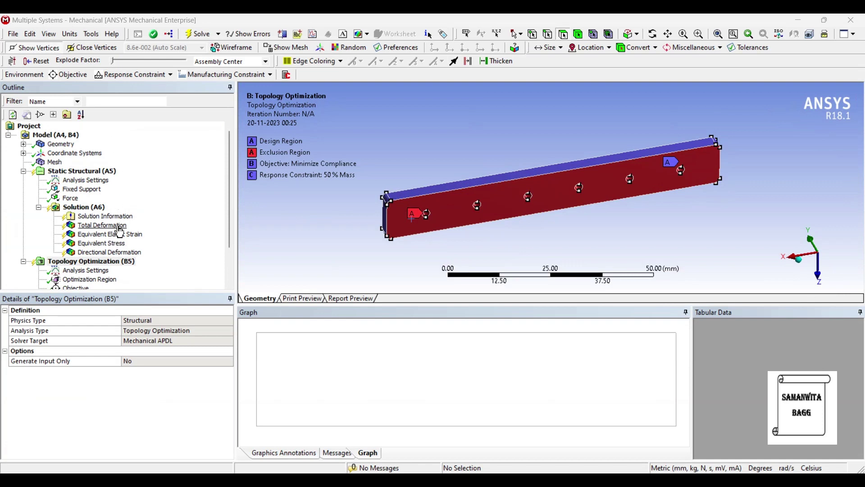
pyautogui.scroll(-2, 142, 239)
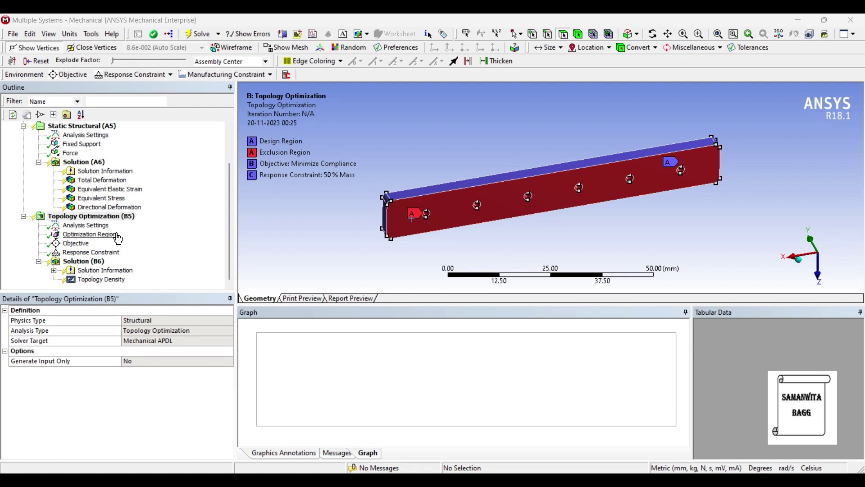
pyautogui.click(96, 228)
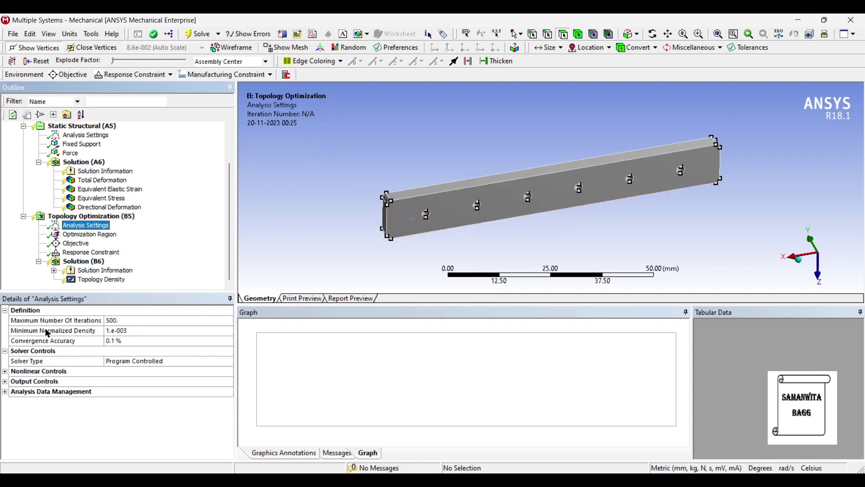
pyautogui.scroll(-1, 361, 233)
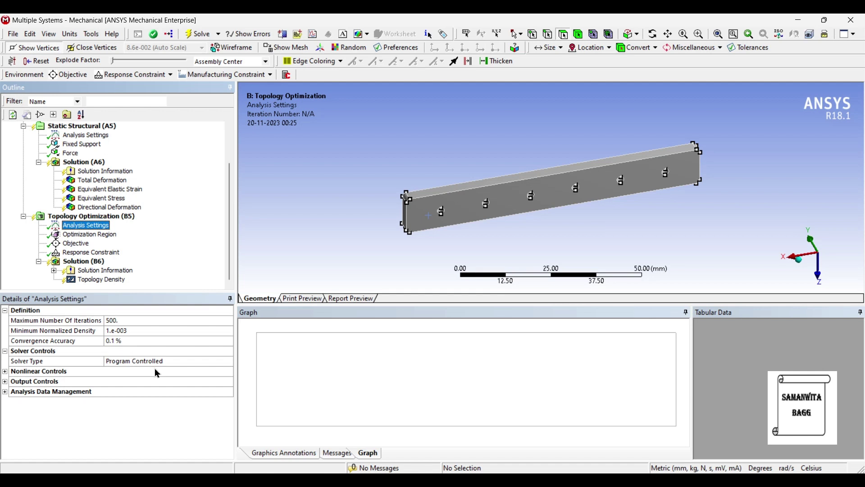
pyautogui.click(93, 237)
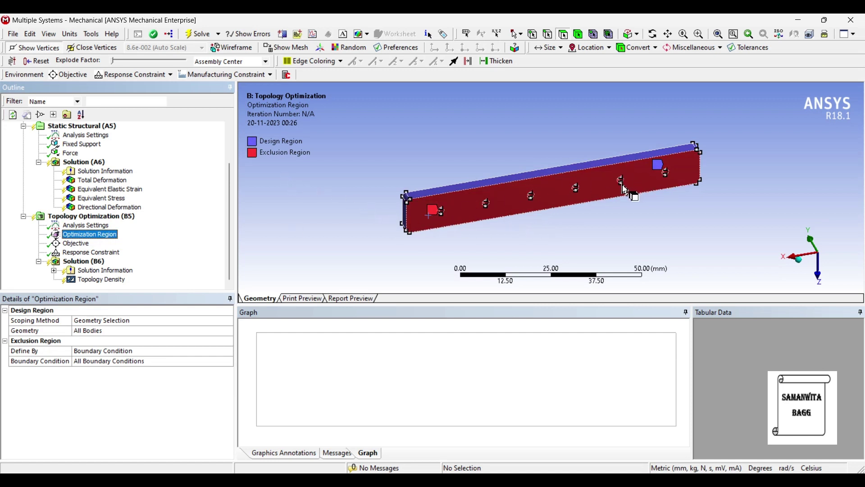
pyautogui.scroll(3, 508, 212)
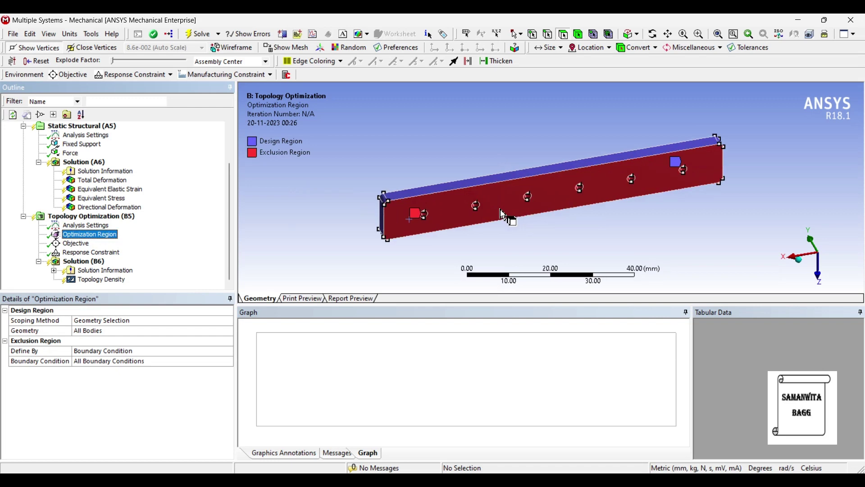
# - Review the optimization region and objective, and set the response constraint to Mass with 30 % to retain
pyautogui.moveTo(479, 199); pyautogui.dragTo(491, 166, button='middle')
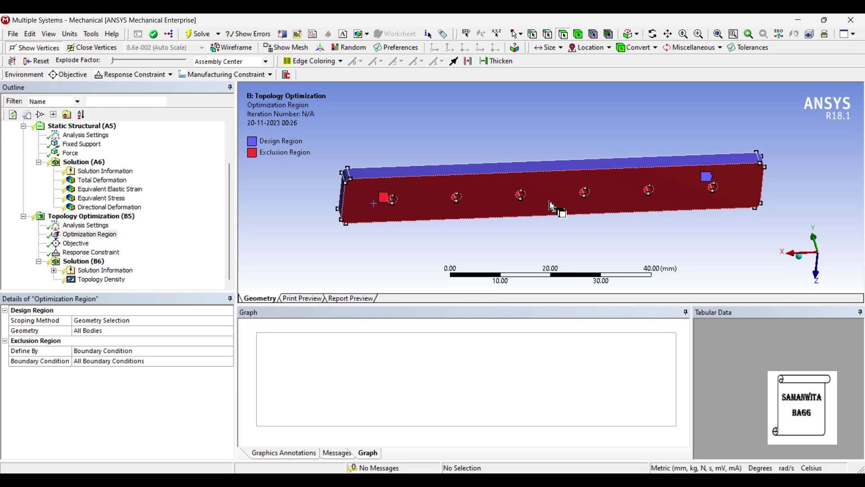
pyautogui.click(76, 243)
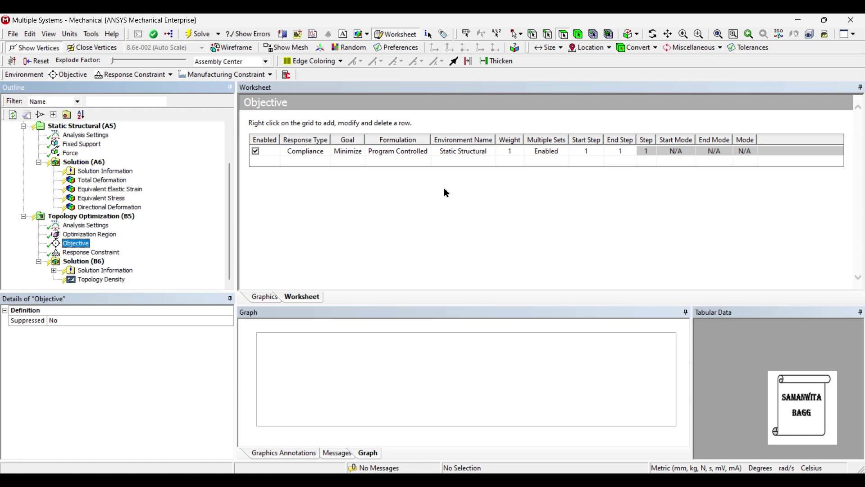
pyautogui.click(91, 252)
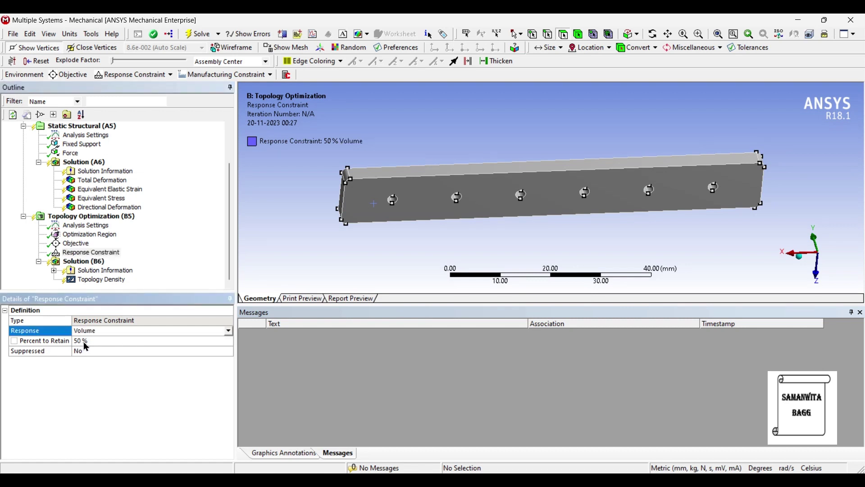
pyautogui.click(227, 332)
pyautogui.click(109, 341)
pyautogui.click(125, 343)
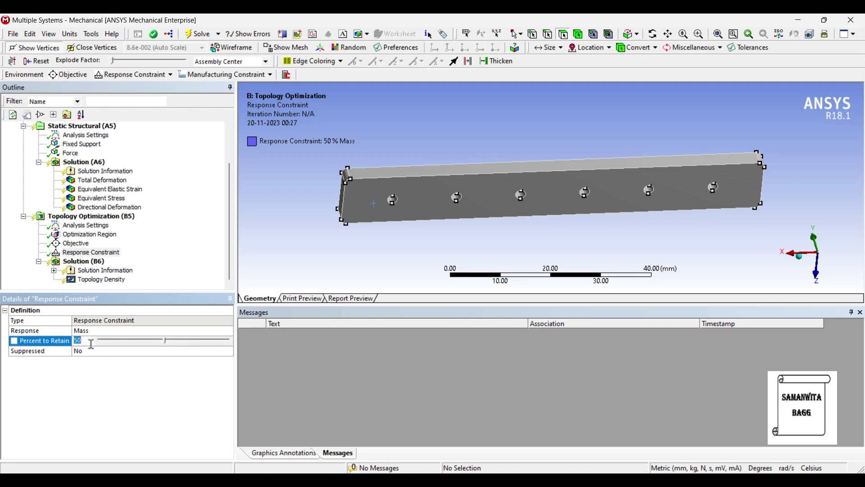
pyautogui.write('30')
pyautogui.press('Return')
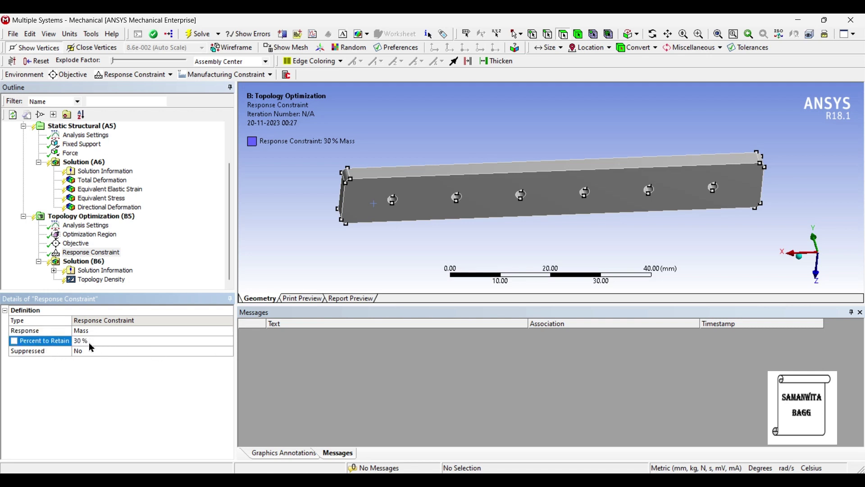
# - Solve the topology optimization and examine the Topology Density result on both sides of the plate
pyautogui.click(83, 261)
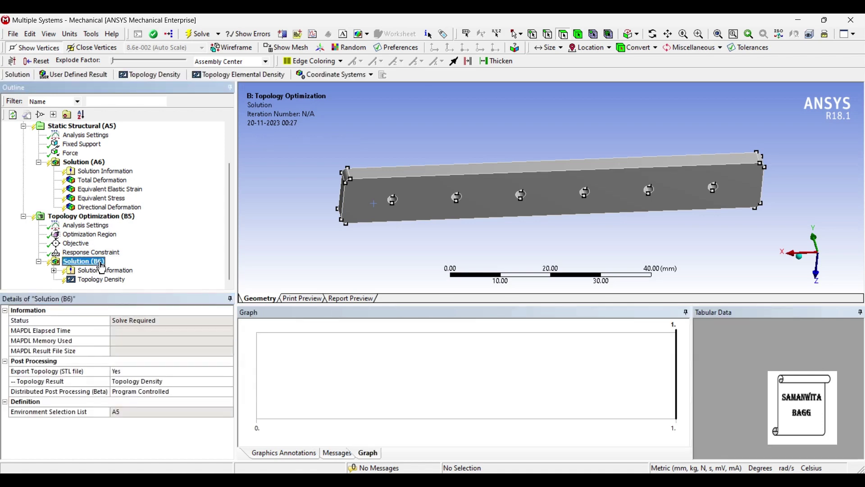
pyautogui.click(199, 34)
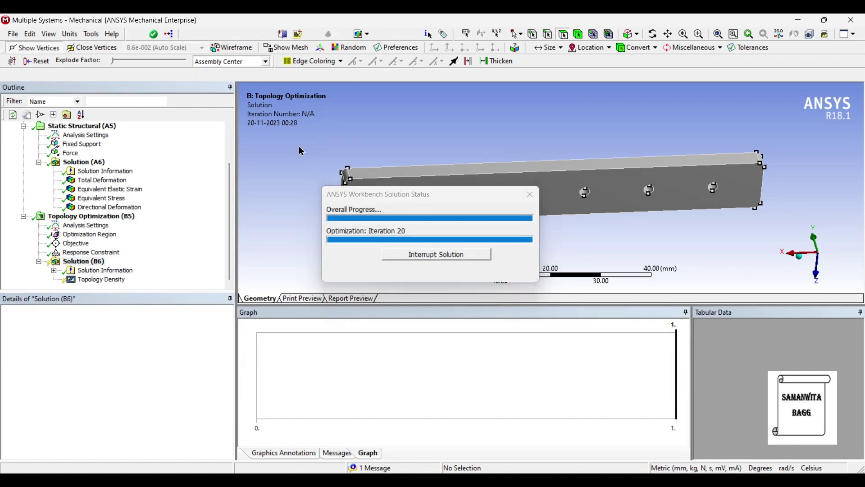
pyautogui.click(125, 282)
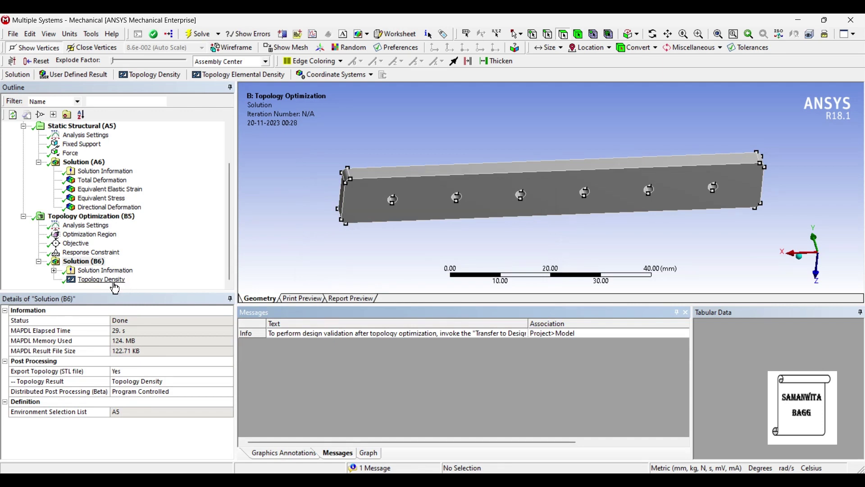
pyautogui.moveTo(560, 239); pyautogui.dragTo(595, 216, button='middle')
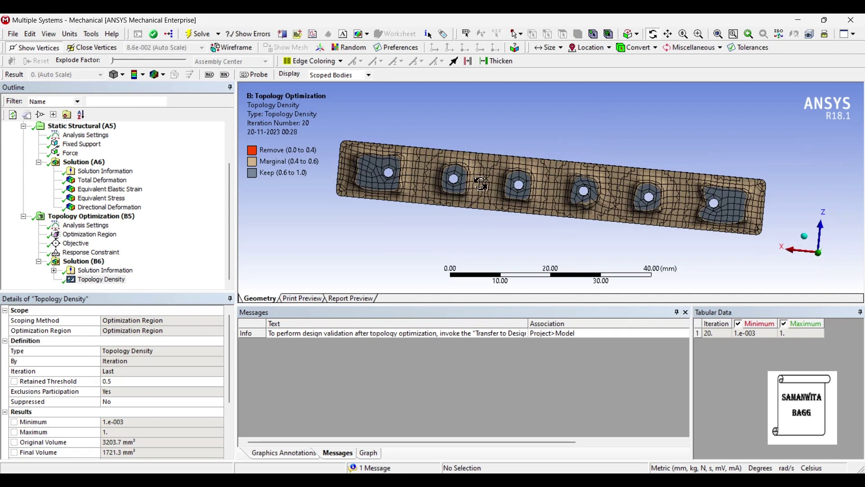
pyautogui.moveTo(446, 223); pyautogui.dragTo(465, 225, button='middle')
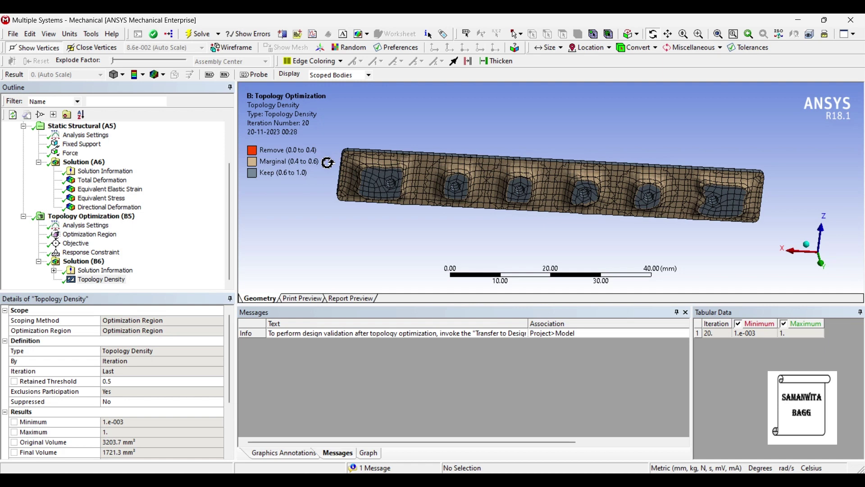
pyautogui.moveTo(563, 188); pyautogui.dragTo(536, 242)
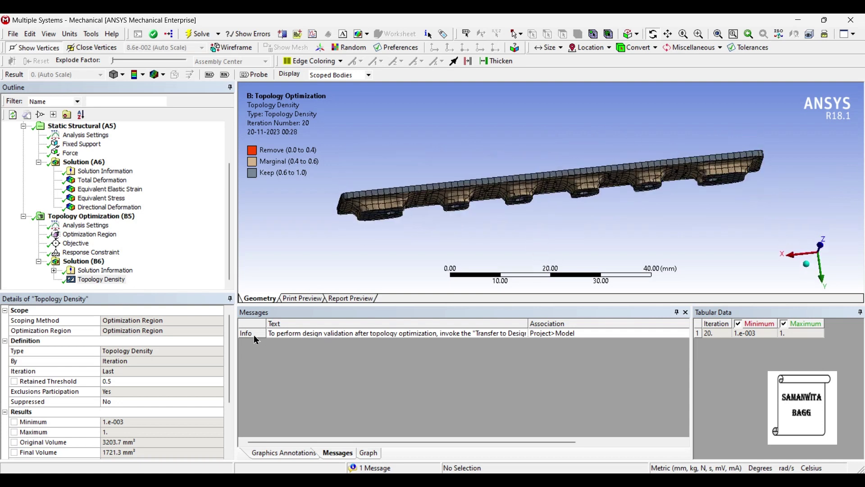
# - Read the solver's information message, switch to Workbench, and transfer the Topology Optimization results to a design validation system
pyautogui.doubleClick(343, 335)
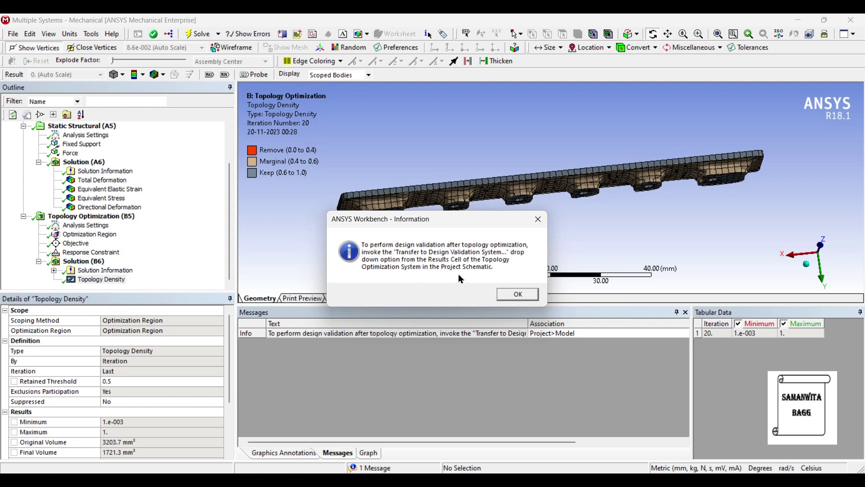
pyautogui.click(516, 294)
pyautogui.click(825, 20)
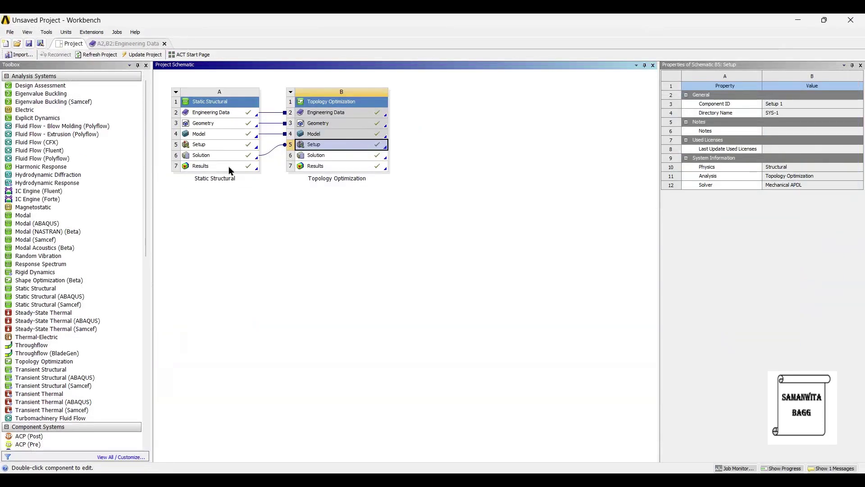
pyautogui.click(343, 167)
pyautogui.rightClick(342, 169)
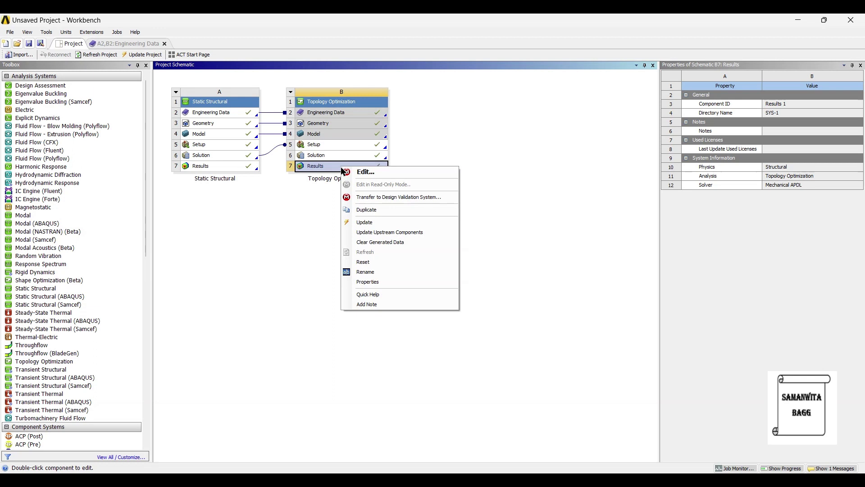
pyautogui.click(404, 198)
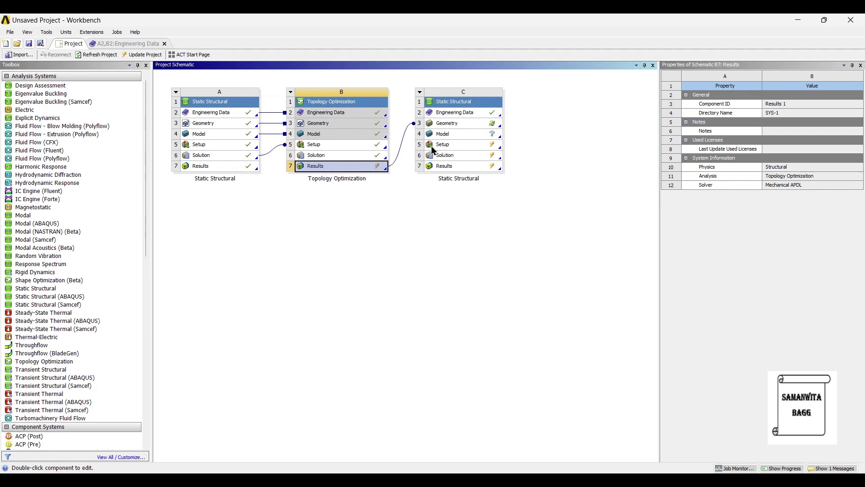
# - Update the Topology Optimization system's Results and the Geometry of the new Static Structural system
pyautogui.rightClick(363, 169)
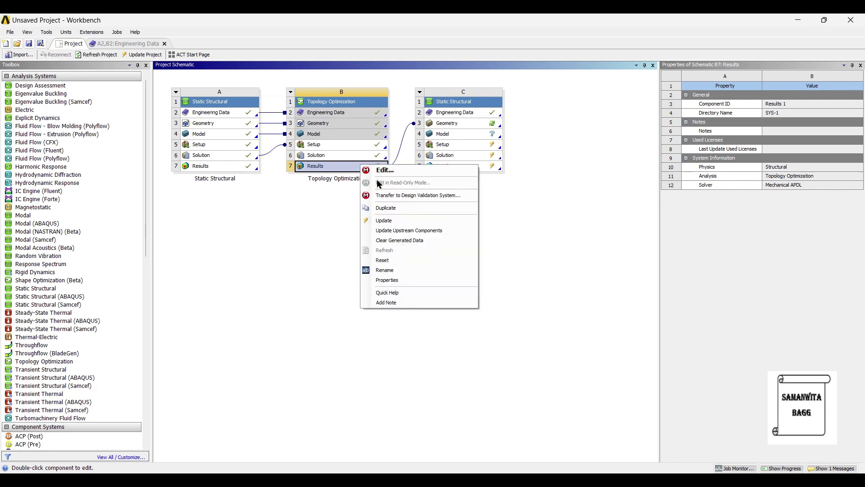
pyautogui.click(388, 221)
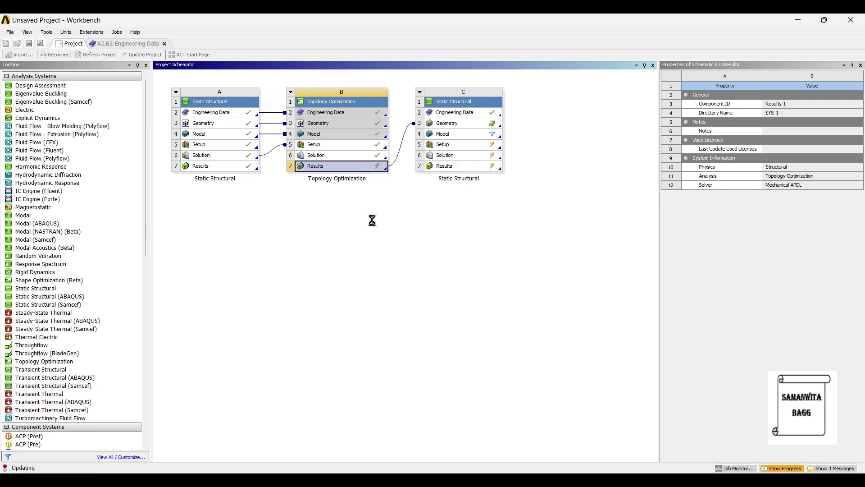
pyautogui.click(461, 129)
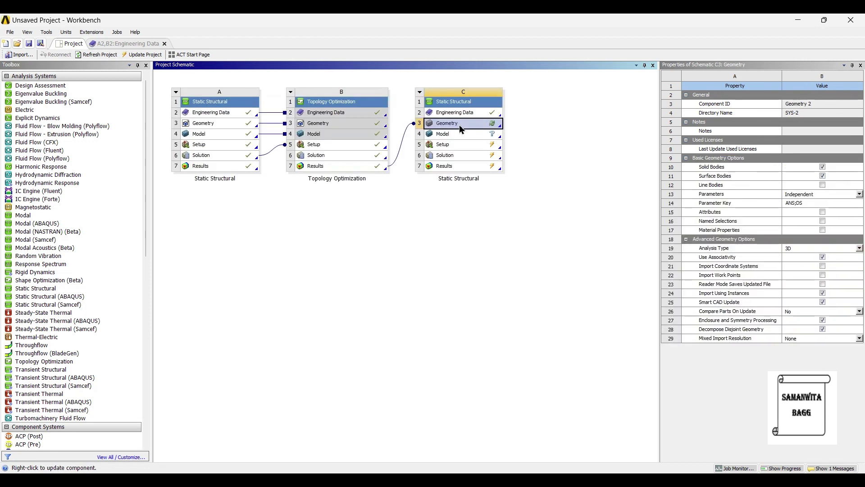
pyautogui.rightClick(462, 130)
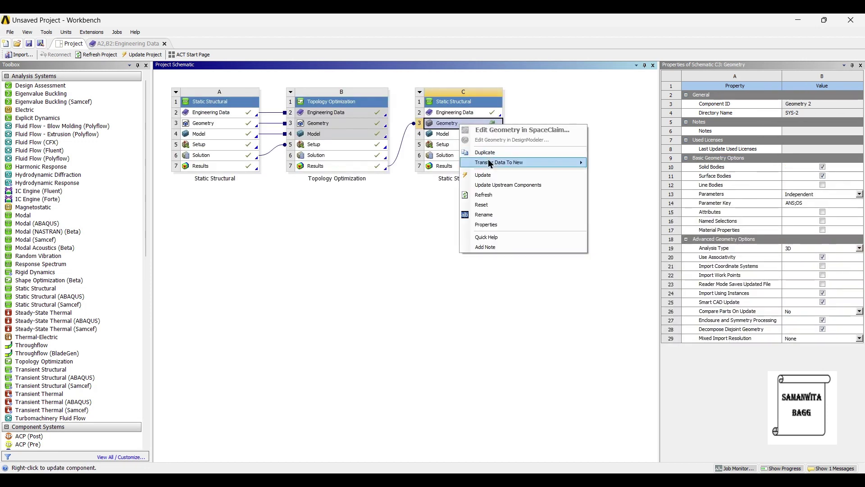
pyautogui.click(495, 178)
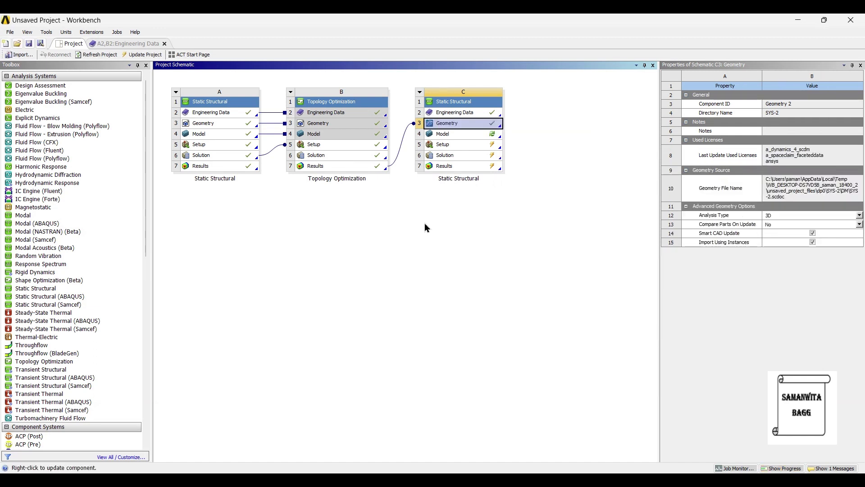
# - Open the validation system's Geometry in SpaceClaim and hide the original plate body, leaving the optimized faceted body displayed
pyautogui.doubleClick(464, 129)
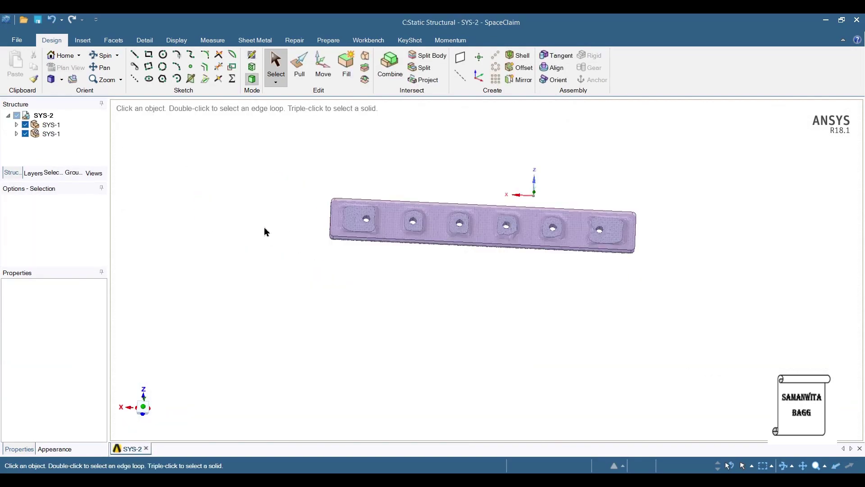
pyautogui.click(26, 126)
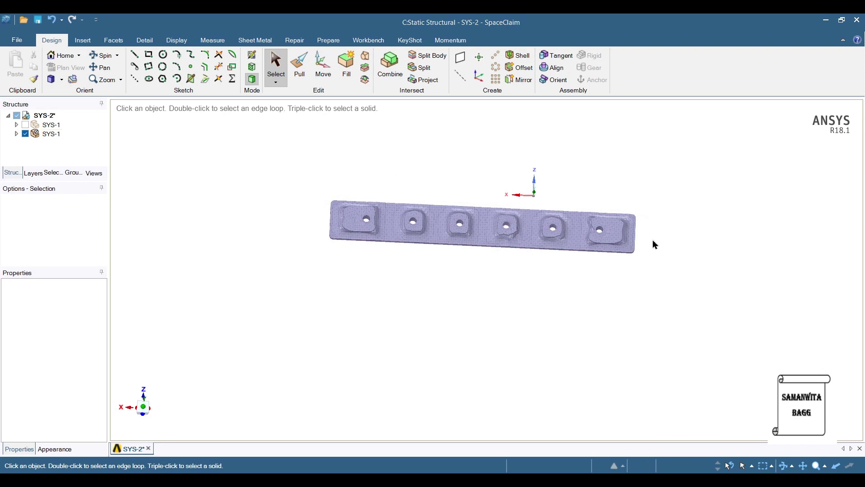
pyautogui.moveTo(548, 223)
pyautogui.mouseDown(button='middle')
pyautogui.moveTo(558, 184)
pyautogui.moveTo(542, 226)
pyautogui.mouseUp(button='middle')
pyautogui.scroll(-3, 475, 237)
pyautogui.scroll(6, 475, 237)
pyautogui.keyDown('ctrl'); pyautogui.moveTo(478, 241); pyautogui.dragTo(481, 272, button='middle'); pyautogui.keyUp('ctrl')
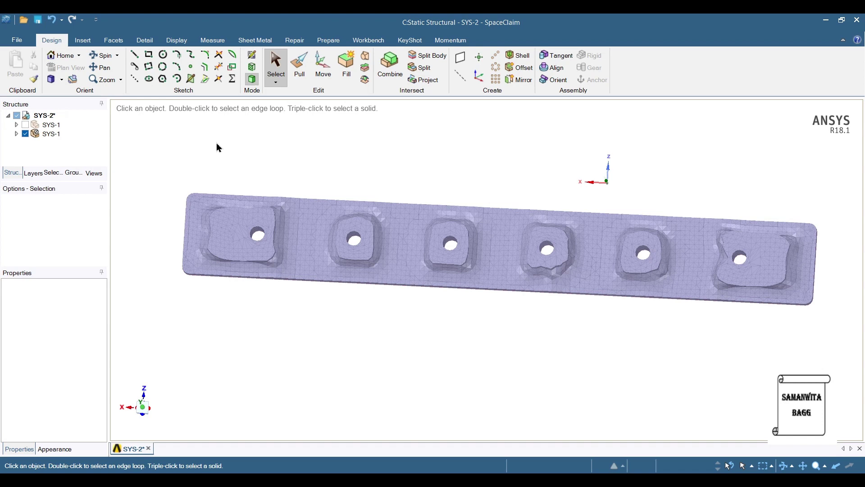
# - Copy and paste all section curves of the optimized plate's raised pads and holes on a sketch plane, and hide the faceted body
pyautogui.click(256, 61)
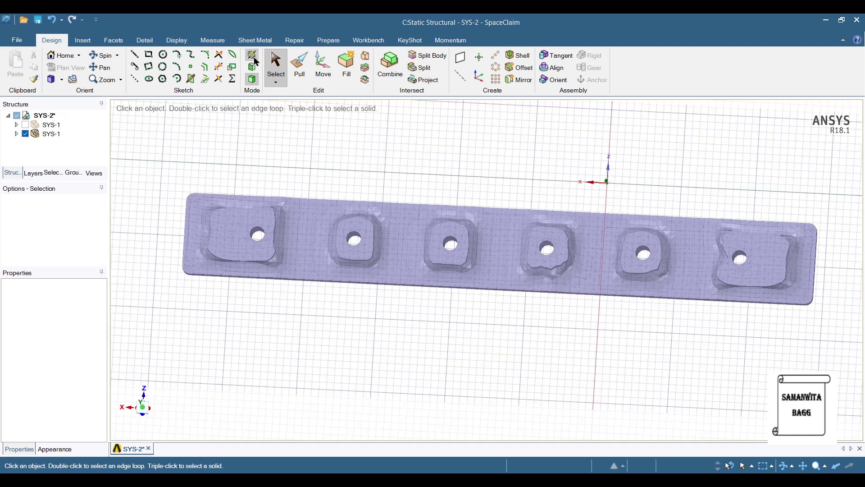
pyautogui.click(280, 72)
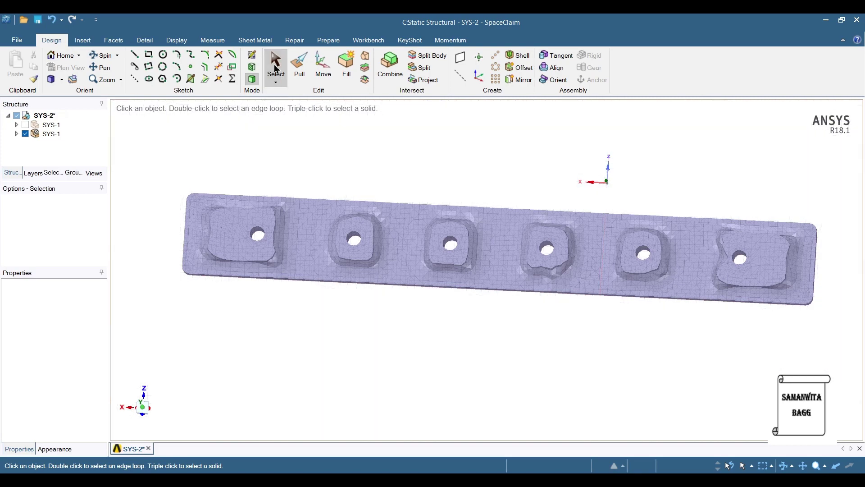
pyautogui.moveTo(165, 162)
pyautogui.mouseDown()
pyautogui.moveTo(176, 265)
pyautogui.moveTo(749, 349)
pyautogui.moveTo(837, 346)
pyautogui.mouseUp()
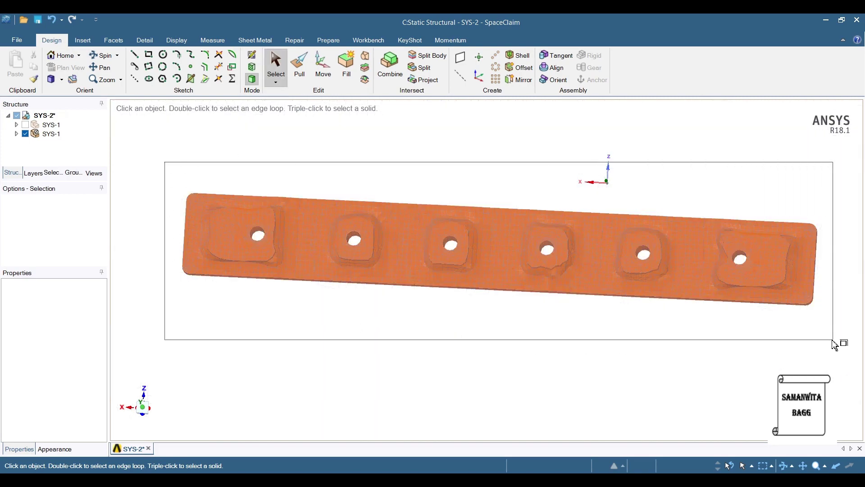
pyautogui.click(252, 57)
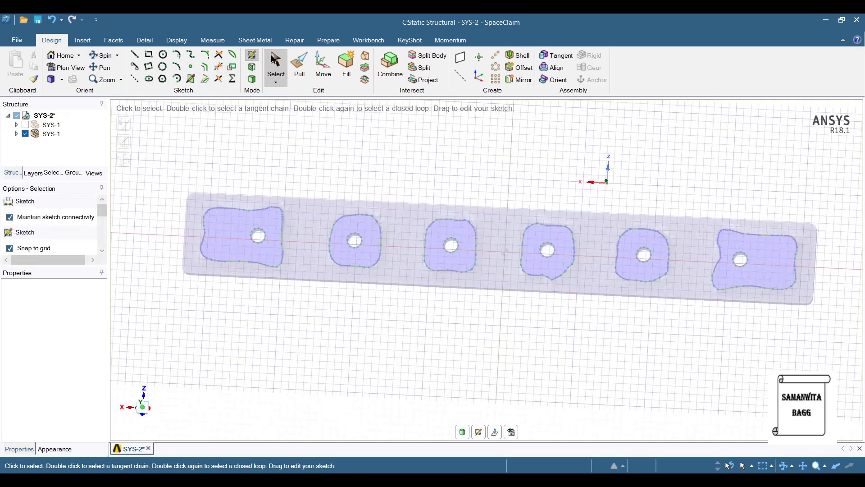
pyautogui.moveTo(161, 176)
pyautogui.mouseDown()
pyautogui.moveTo(332, 340)
pyautogui.moveTo(797, 365)
pyautogui.moveTo(824, 357)
pyautogui.moveTo(819, 349)
pyautogui.mouseUp()
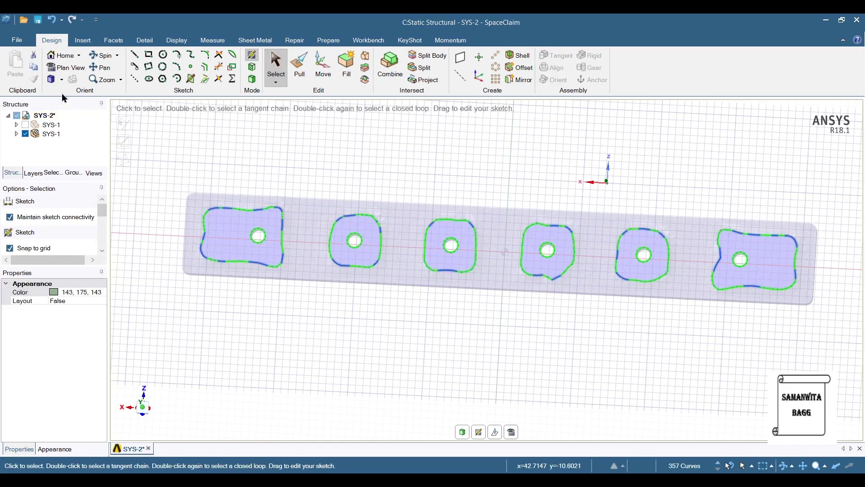
pyautogui.click(33, 67)
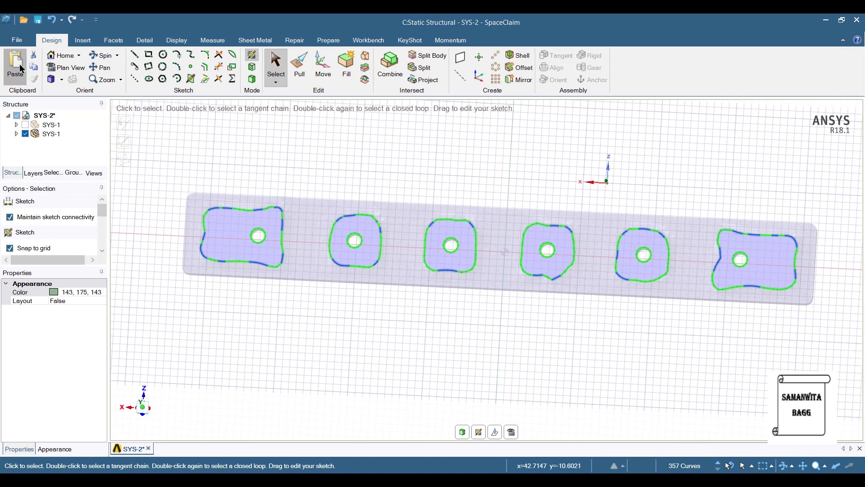
pyautogui.click(20, 68)
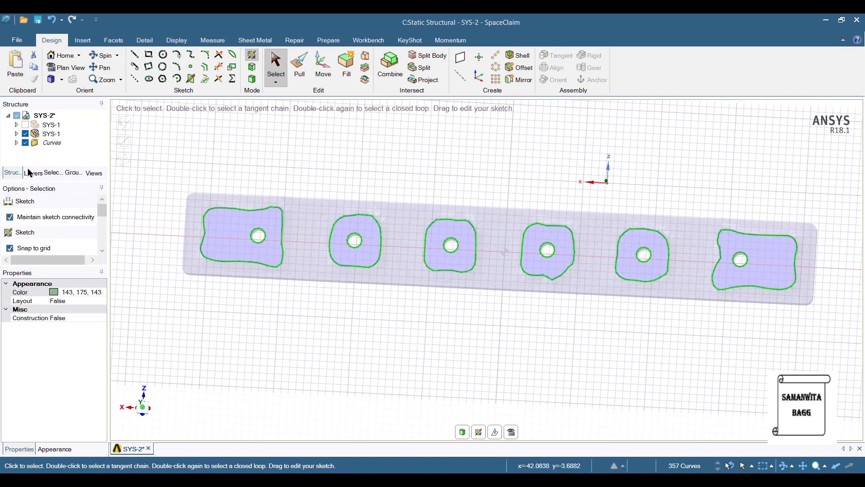
pyautogui.click(25, 133)
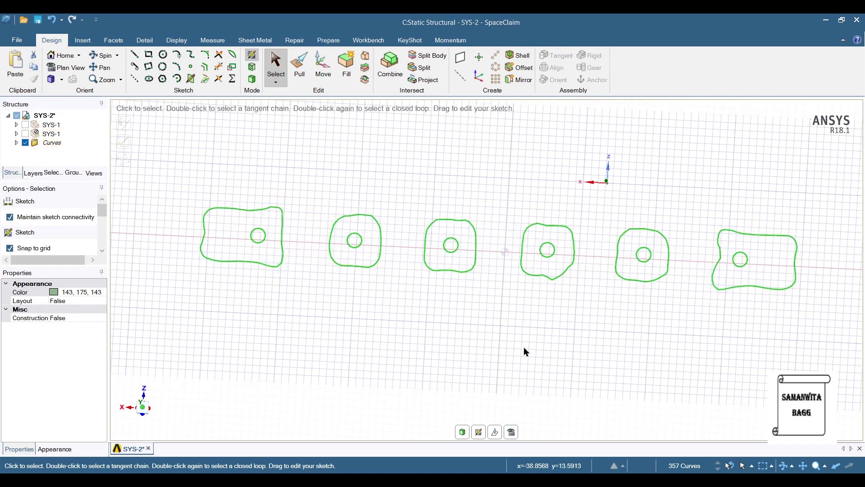
# - Sketch an 87 mm by 15 mm rectangle enclosing the six pad outlines, viewed normal to the sketch plane
pyautogui.click(144, 411)
pyautogui.scroll(-3, 474, 324)
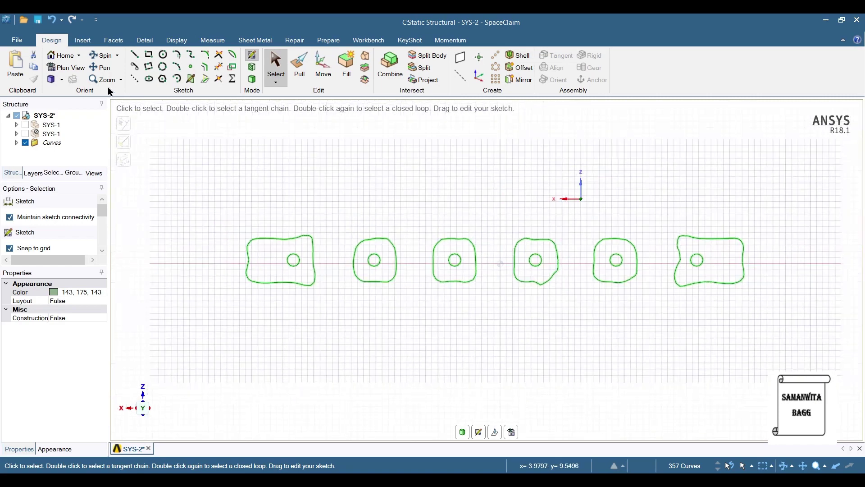
pyautogui.click(152, 54)
pyautogui.click(215, 201)
pyautogui.write('87')
pyautogui.press('Tab')
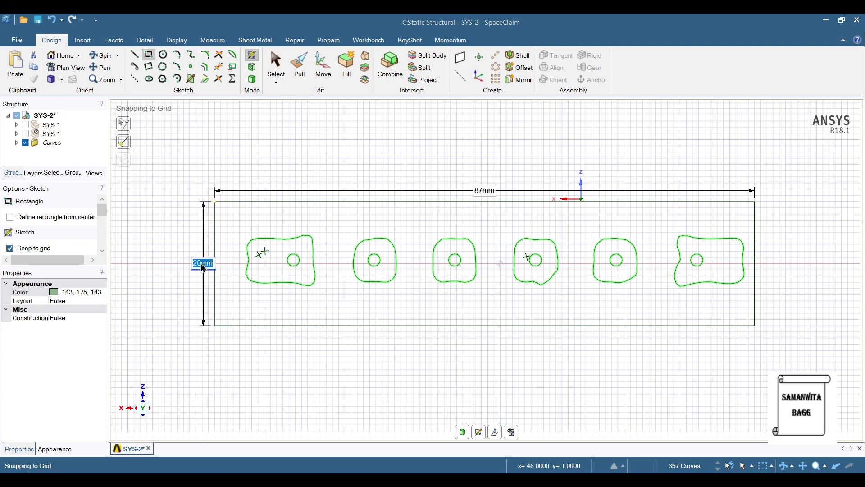
pyautogui.write('15')
pyautogui.press('Tab')
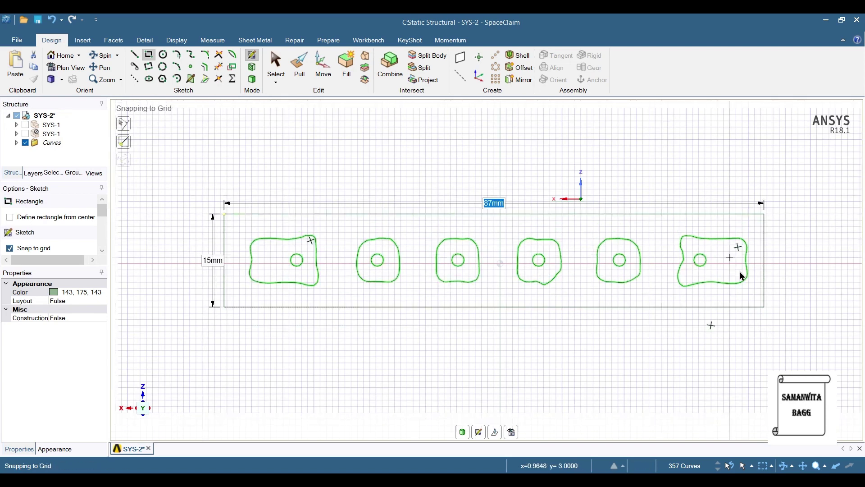
pyautogui.press('Return')
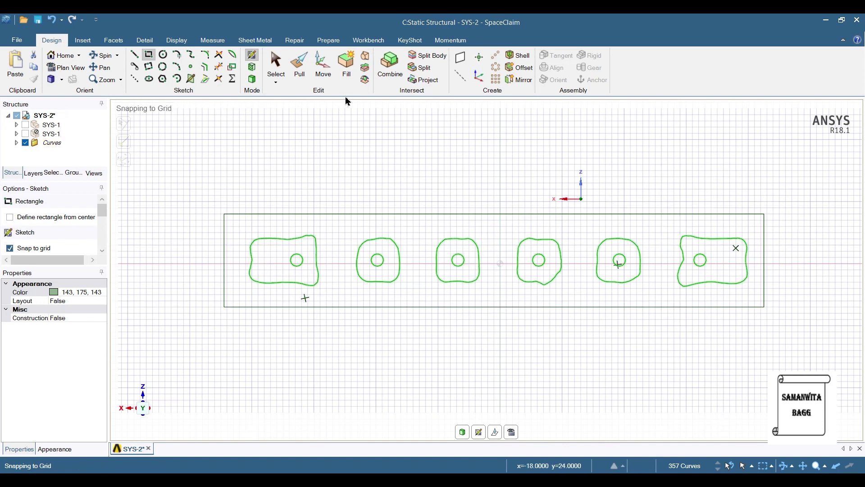
# - Bend the rectangle's two long edges inward into shallow arcs, keeping them clear of the six pad outlines
pyautogui.click(234, 56)
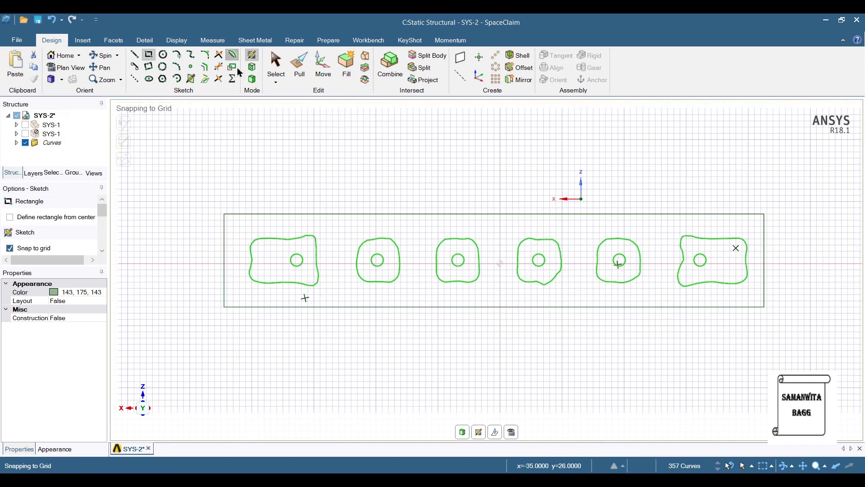
pyautogui.click(504, 217)
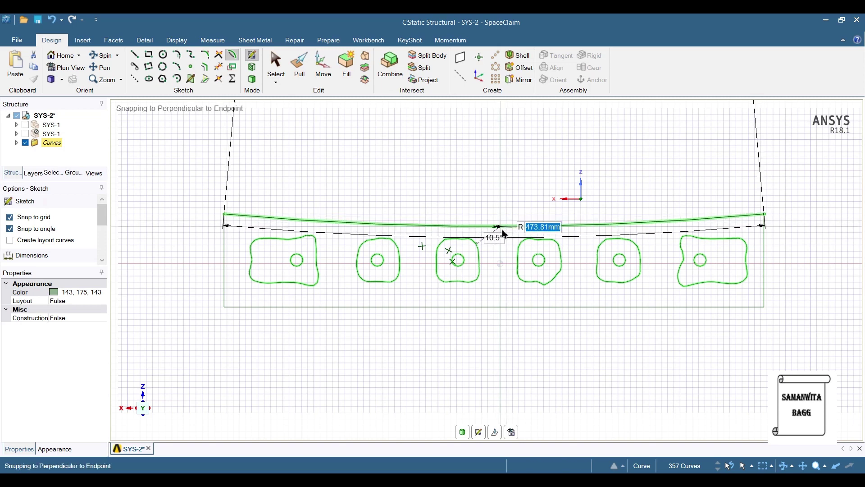
pyautogui.click(503, 234)
pyautogui.click(504, 311)
pyautogui.click(500, 289)
pyautogui.click(502, 231)
pyautogui.click(496, 235)
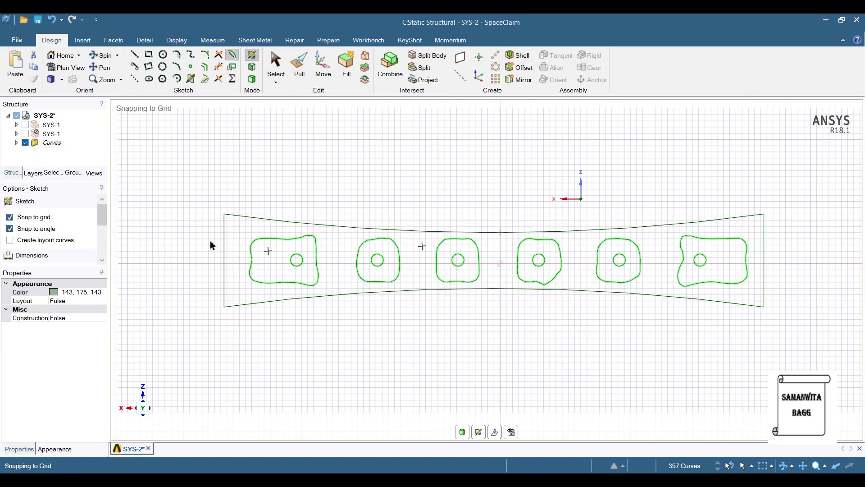
# - Bend the two short end edges of the plate outline inward into shallow concave arcs
pyautogui.click(763, 255)
pyautogui.click(755, 262)
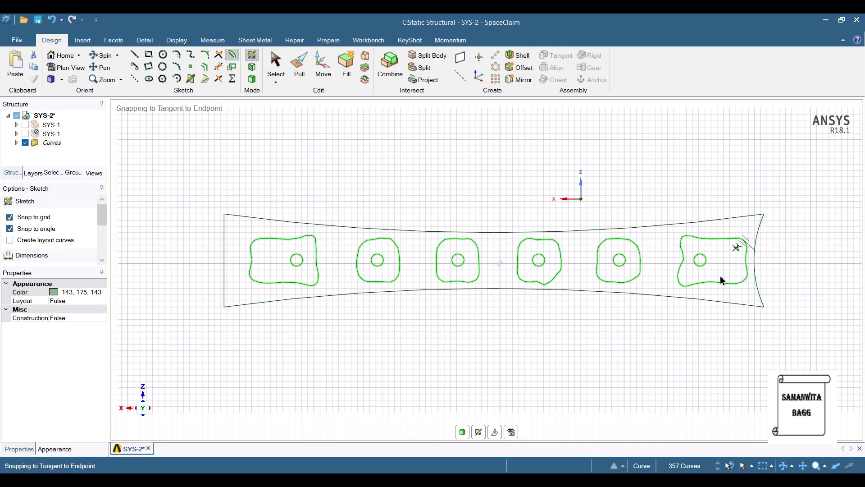
pyautogui.click(225, 260)
pyautogui.click(242, 255)
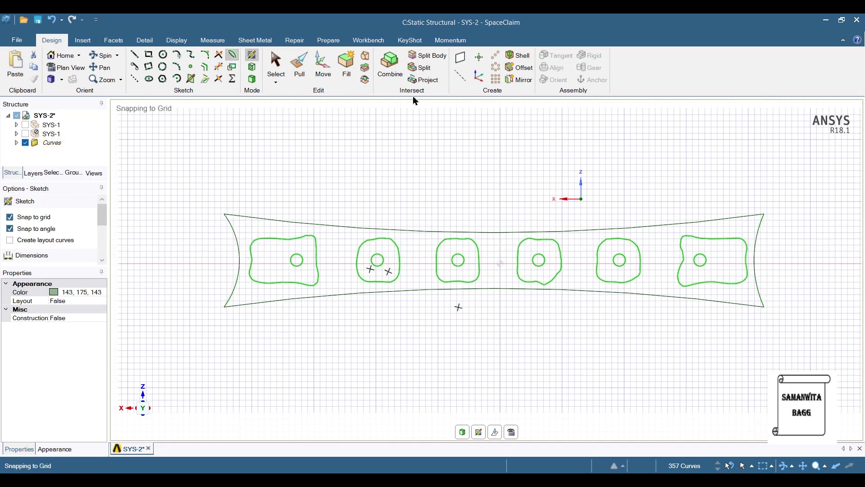
# - Round all four corners of the plate outline with a radius of about 2.5 mm
pyautogui.click(206, 58)
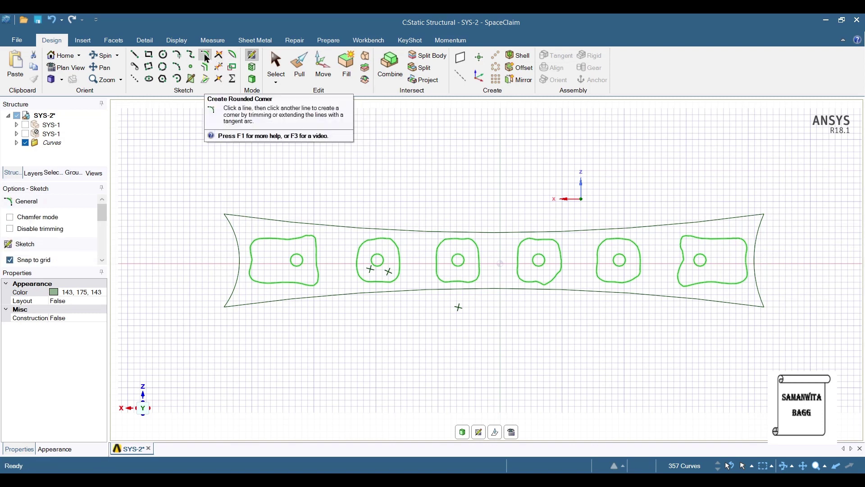
pyautogui.click(235, 233)
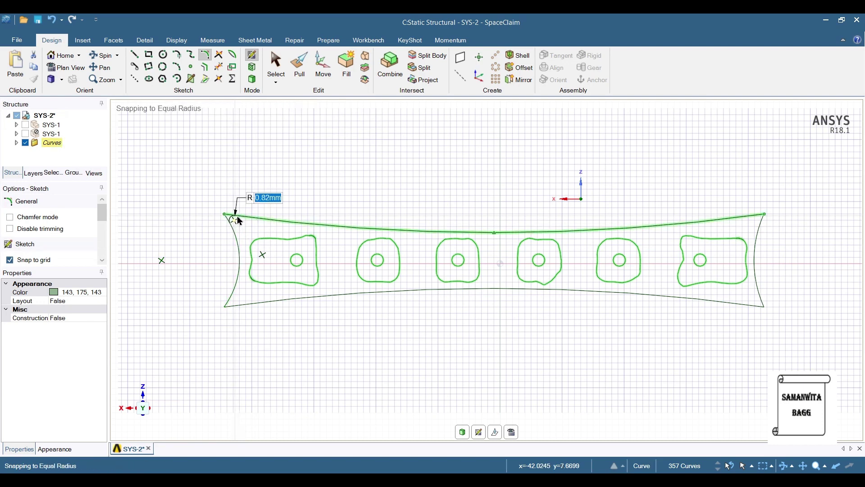
pyautogui.click(251, 244)
pyautogui.click(234, 297)
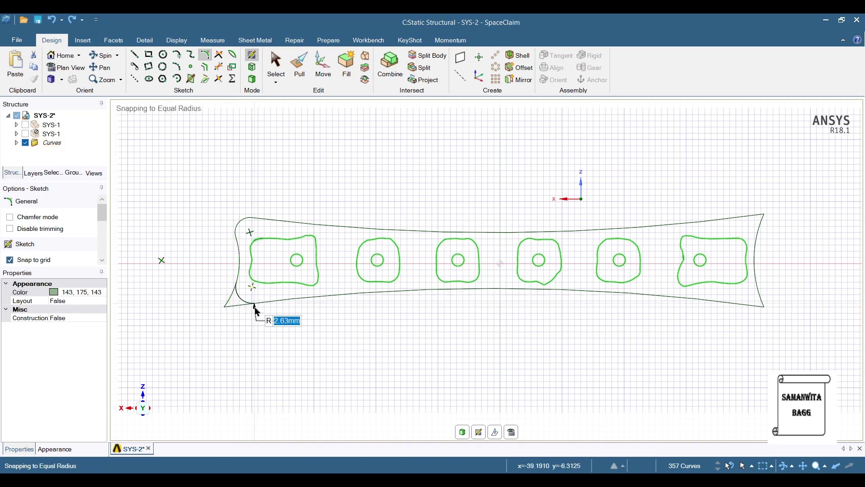
pyautogui.click(255, 311)
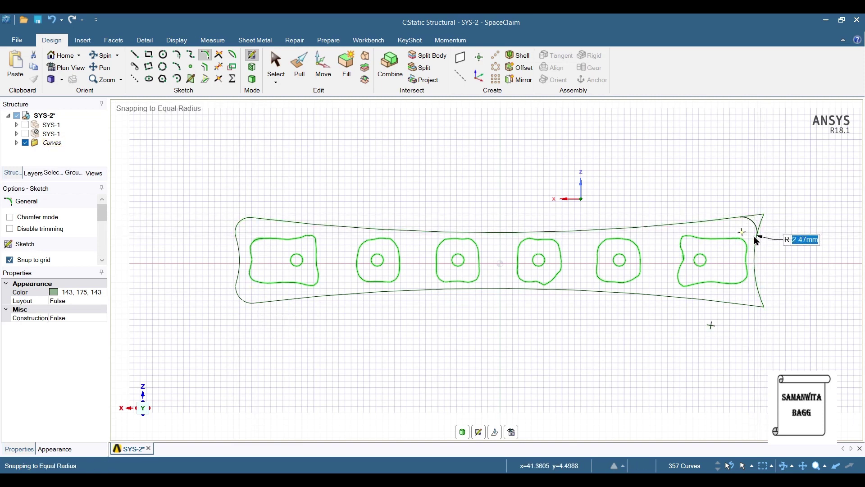
pyautogui.click(756, 230)
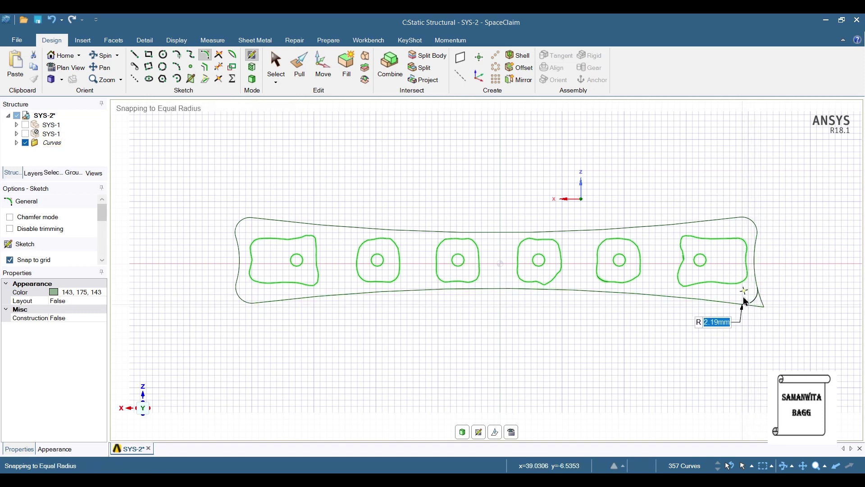
pyautogui.click(745, 301)
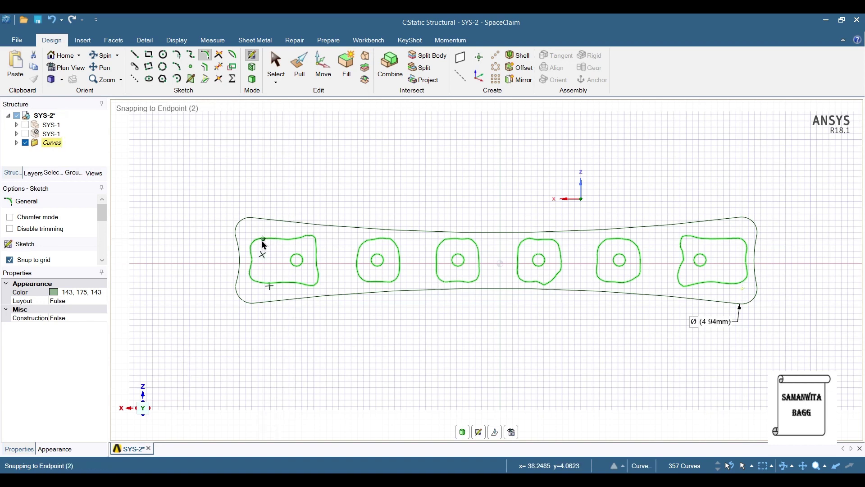
# - Sketch a small circle about 2 mm in diameter inside each of the four rounded corners of the plate outline
pyautogui.click(165, 57)
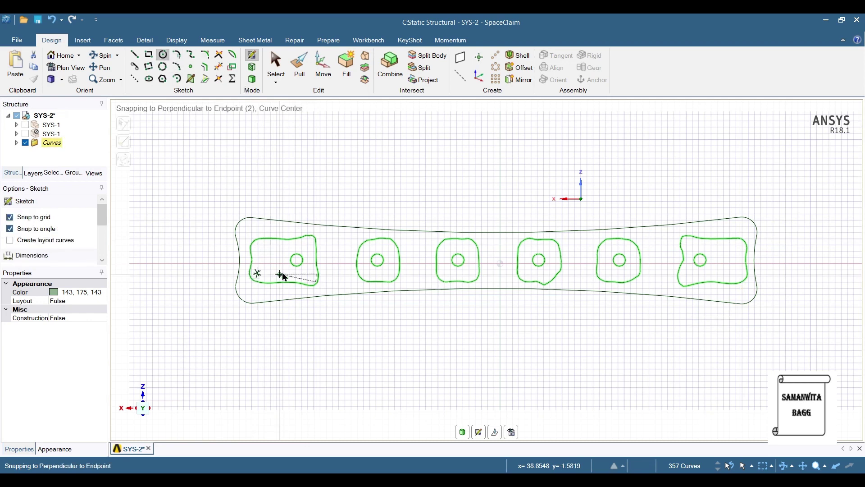
pyautogui.click(250, 226)
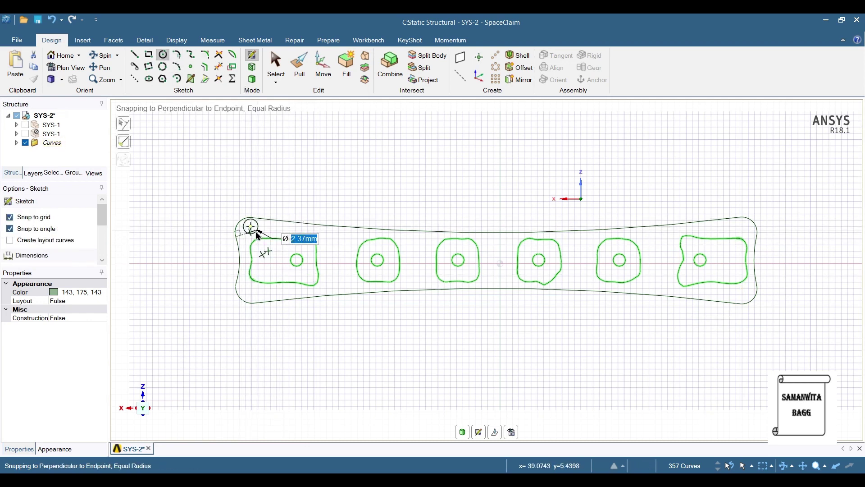
pyautogui.click(256, 235)
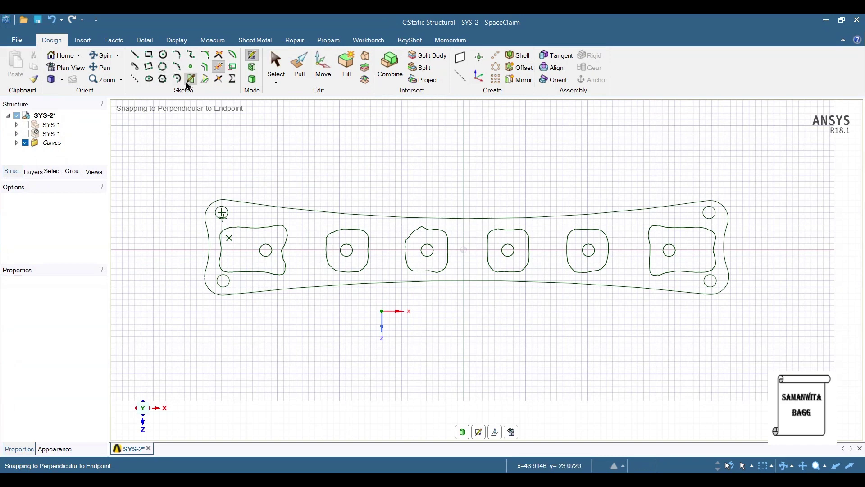
# - Sketch five six-sided polygons with a 4 mm internal diameter on the plate's centreline, one between each pair of neighbouring pad holes
pyautogui.click(164, 81)
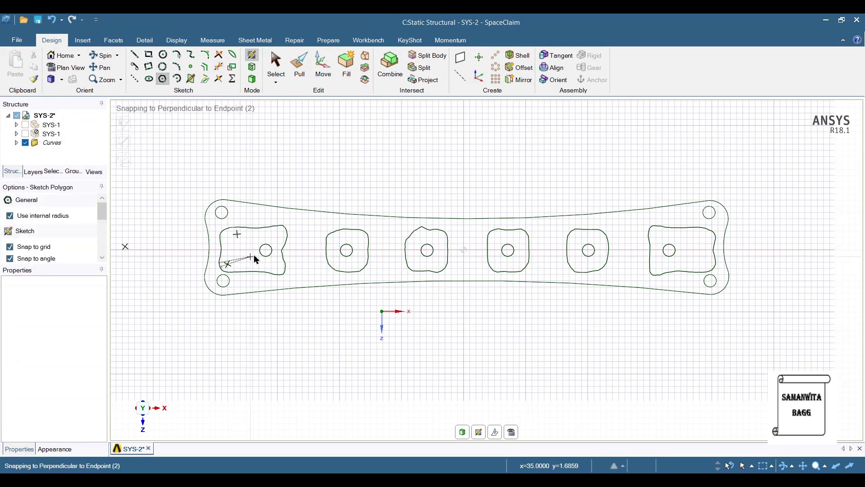
pyautogui.click(303, 249)
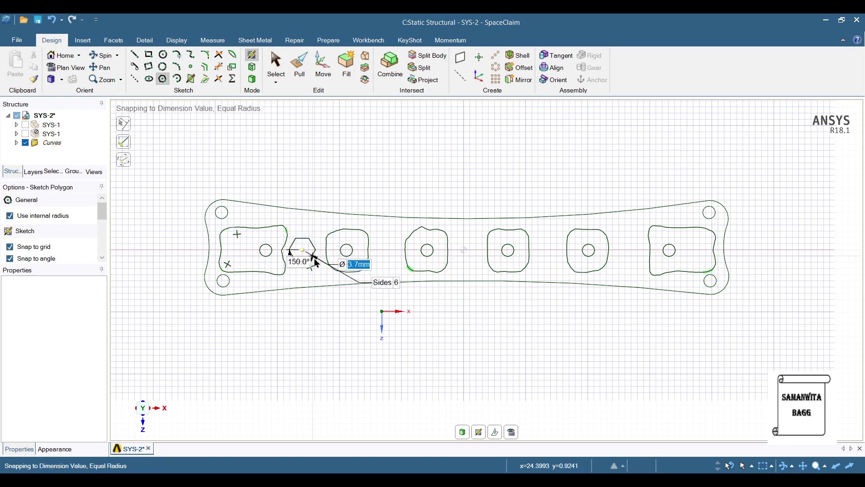
pyautogui.write('4')
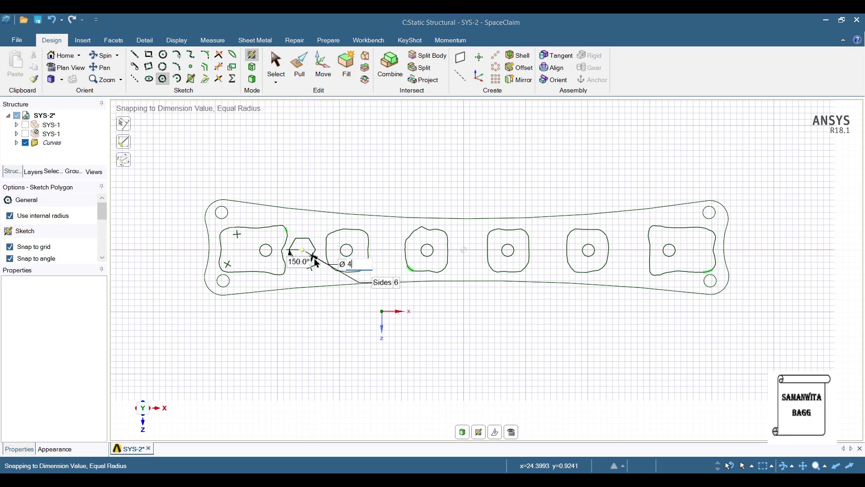
pyautogui.press('Return')
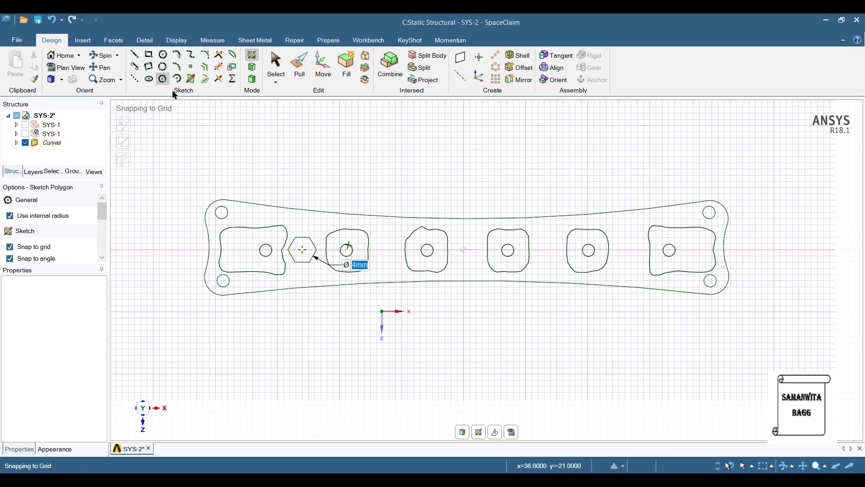
pyautogui.click(383, 250)
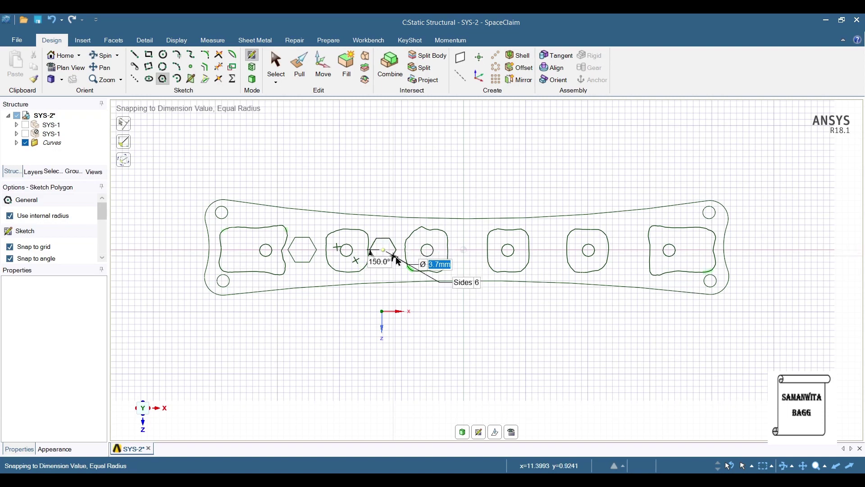
pyautogui.click(397, 260)
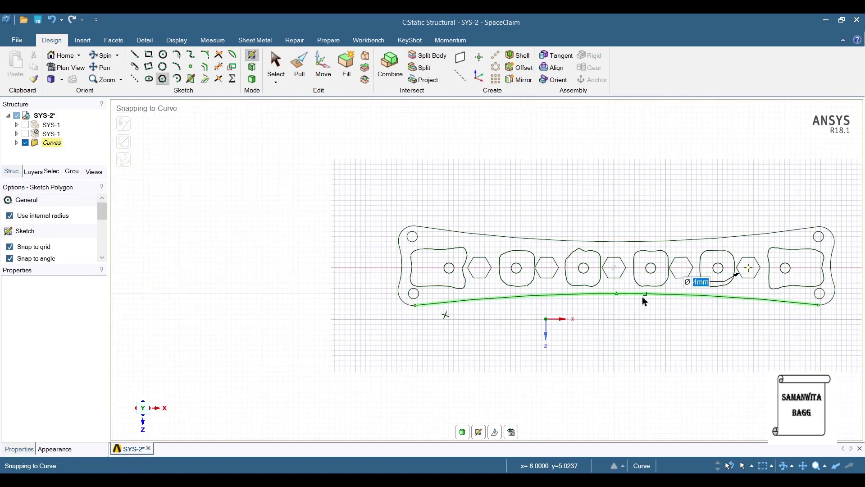
# - Trim away all six irregular pad outlines, keeping the plate outline, the round holes and the hexagons
pyautogui.scroll(2, 645, 301)
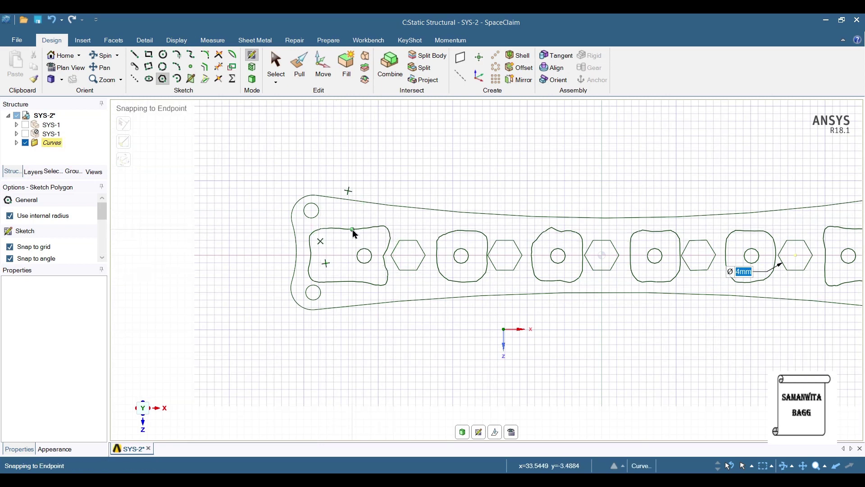
pyautogui.click(219, 68)
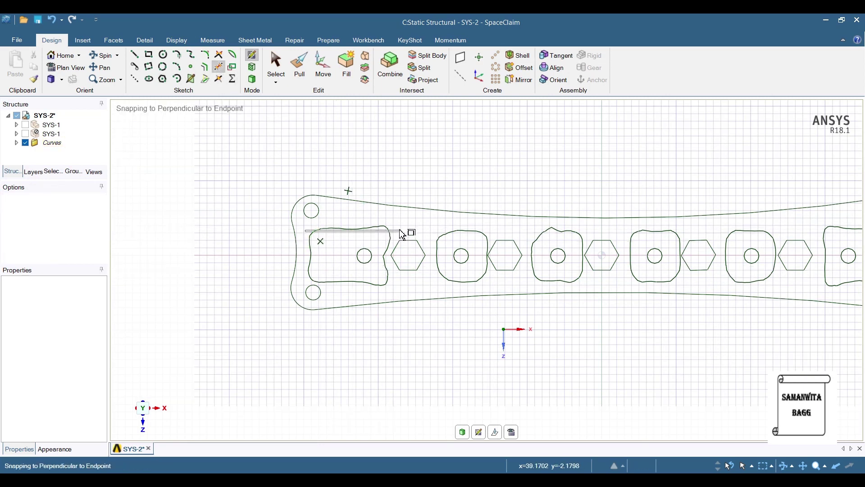
pyautogui.click(386, 229)
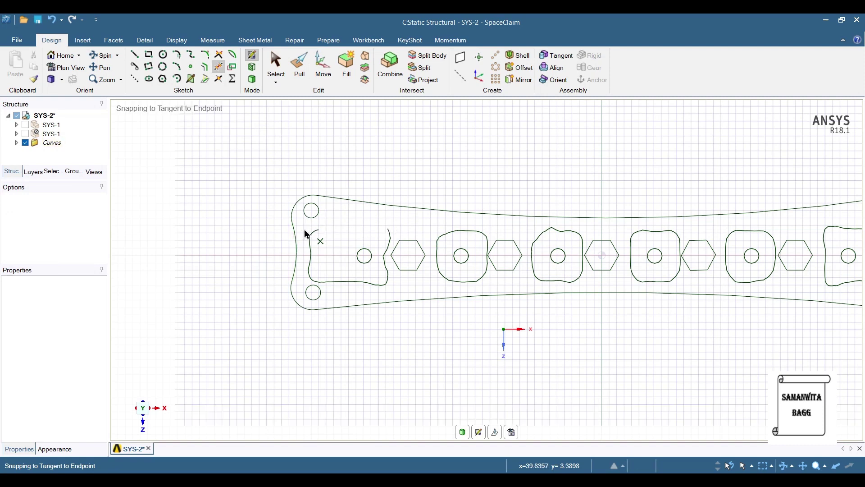
pyautogui.click(326, 280)
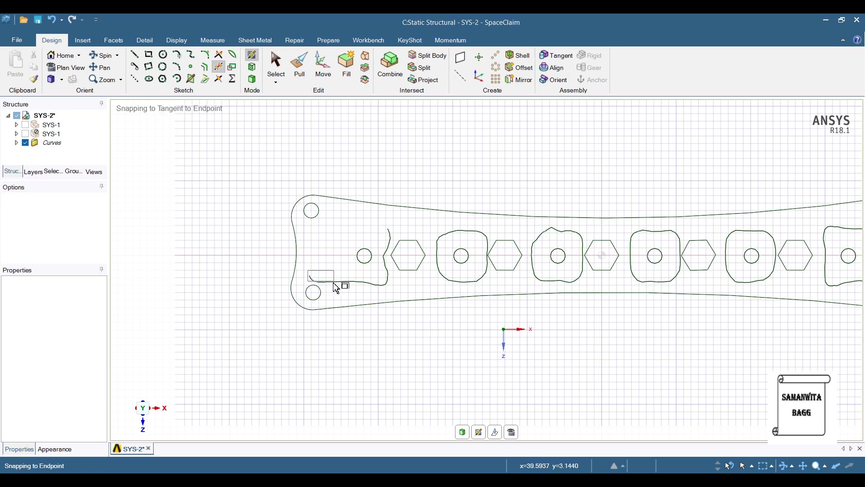
pyautogui.click(371, 284)
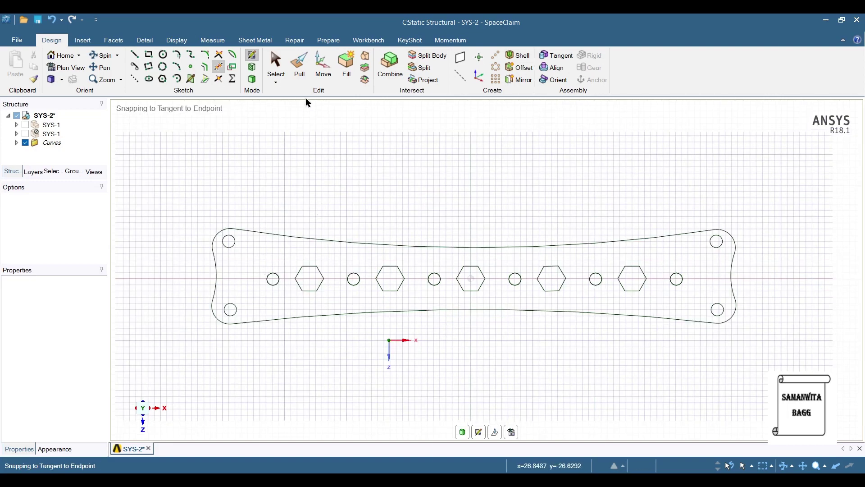
# - Pull the plate face, excluding the hexagons and round holes, into a 3.5 mm thick solid
pyautogui.click(301, 67)
pyautogui.click(365, 273)
pyautogui.moveTo(426, 280); pyautogui.dragTo(464, 286, button='middle')
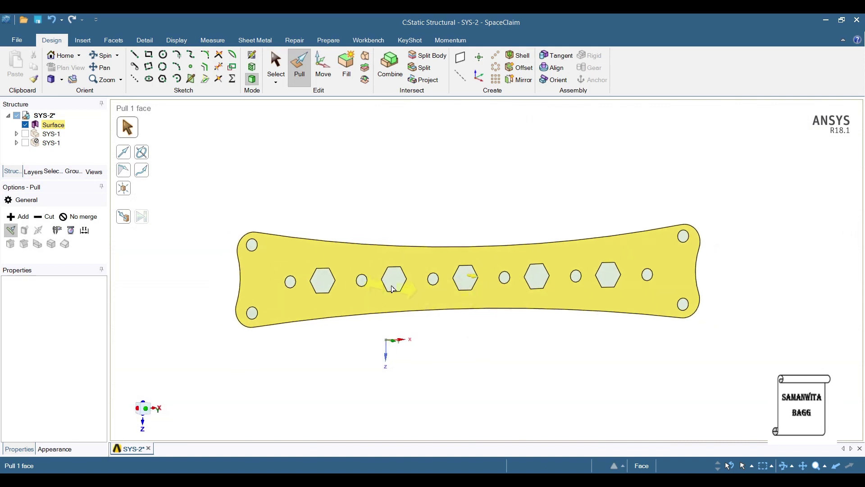
pyautogui.click(465, 283)
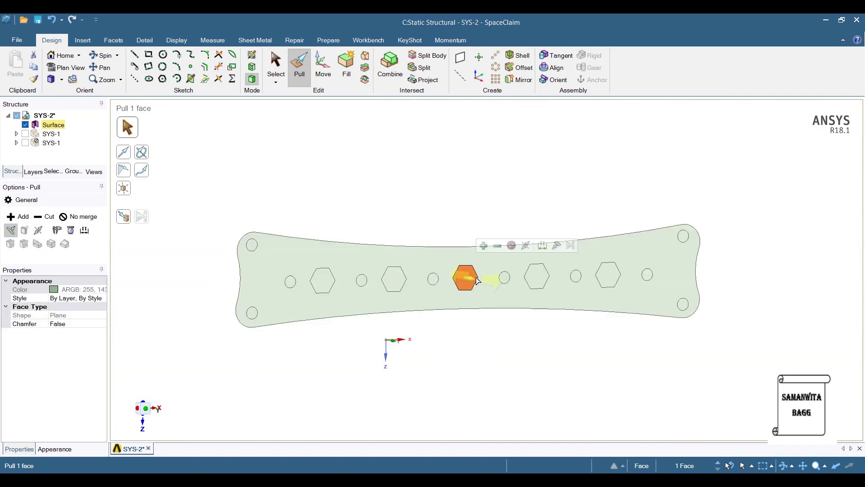
pyautogui.moveTo(479, 281); pyautogui.dragTo(423, 259, button='middle')
pyautogui.click(424, 259)
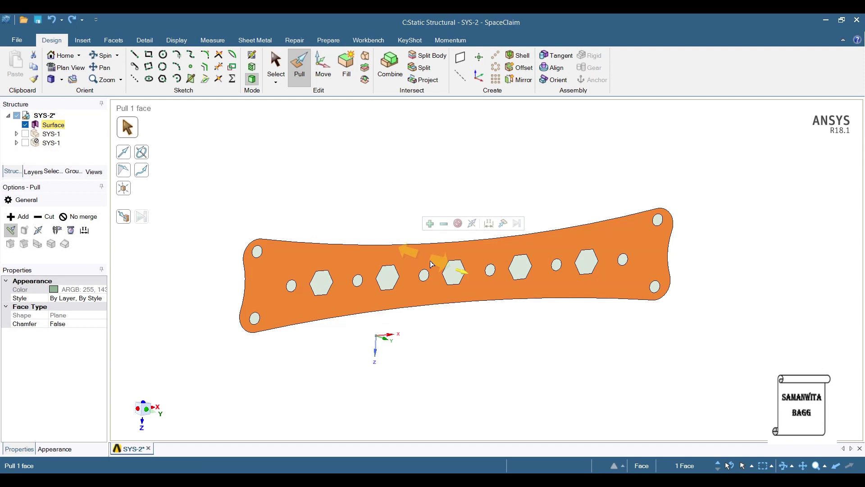
pyautogui.moveTo(429, 261); pyautogui.dragTo(432, 266)
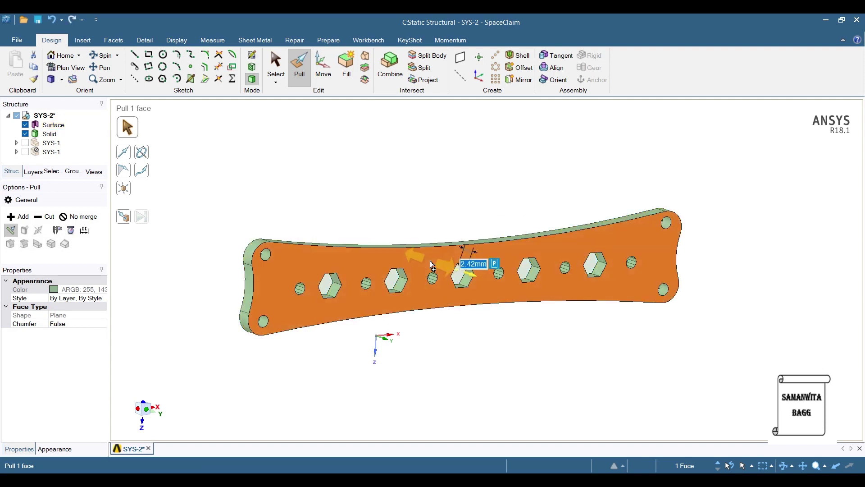
pyautogui.write('3.5')
pyautogui.press('Return')
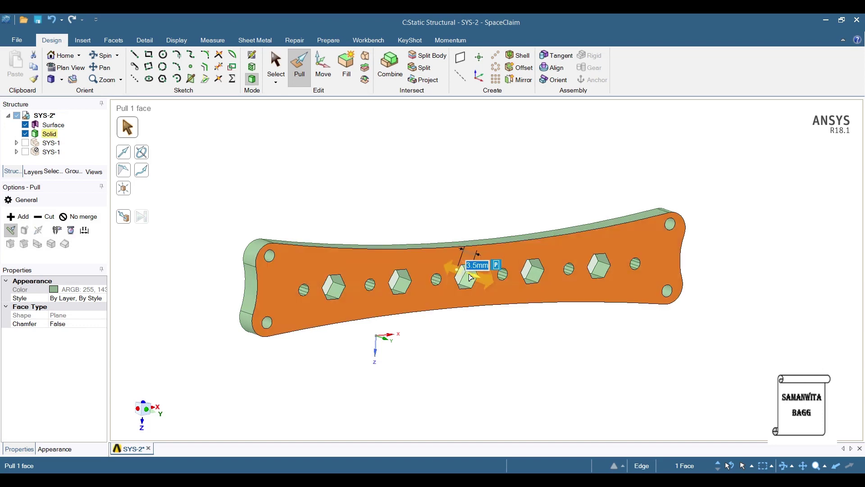
pyautogui.moveTo(437, 326); pyautogui.dragTo(499, 380, button='middle')
pyautogui.click(488, 363)
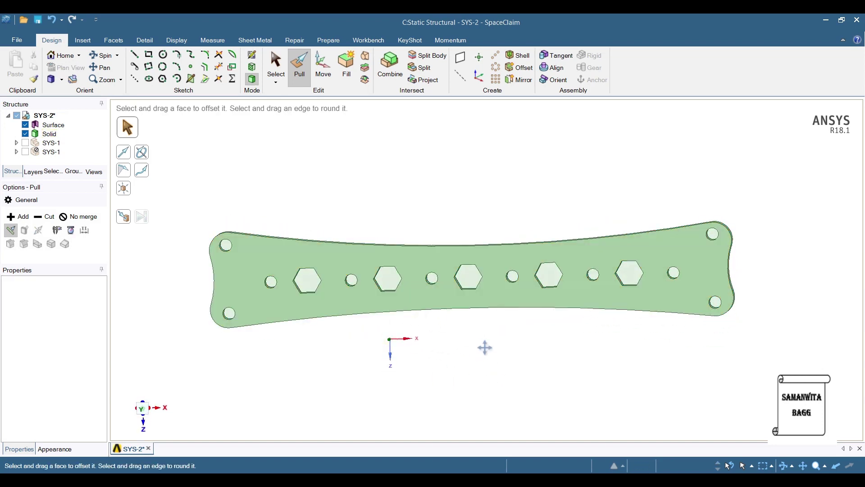
pyautogui.keyDown('shift'); pyautogui.moveTo(484, 348); pyautogui.dragTo(507, 332, button='middle'); pyautogui.keyUp('shift')
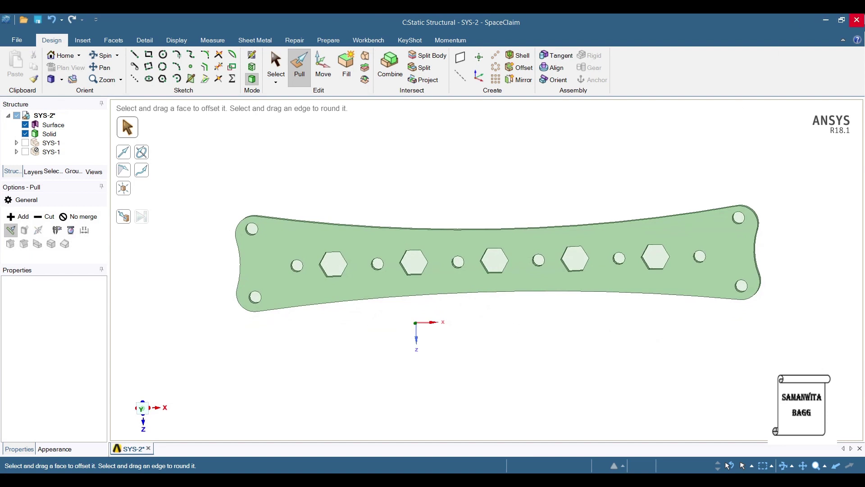
# - Close SpaceClaim, save the Workbench project, and open the validation system's Model in Mechanical, re-reading the upstream data
pyautogui.click(857, 20)
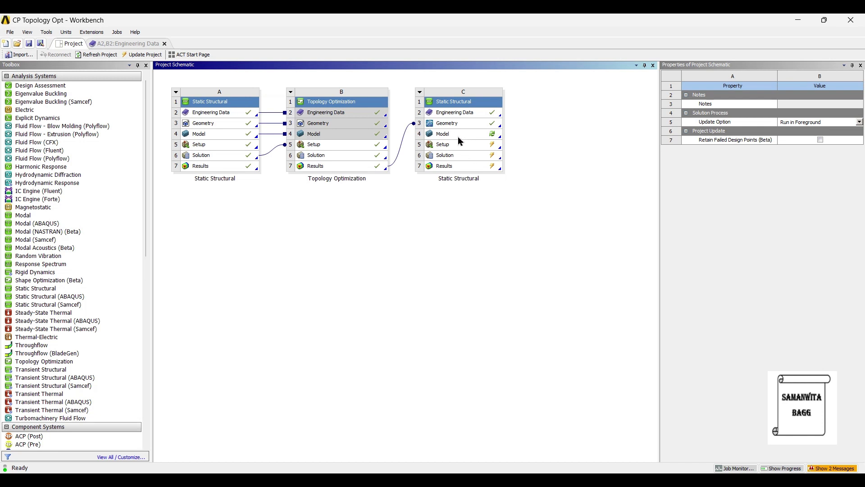
pyautogui.hotkey('ctrl', 's')
pyautogui.doubleClick(462, 136)
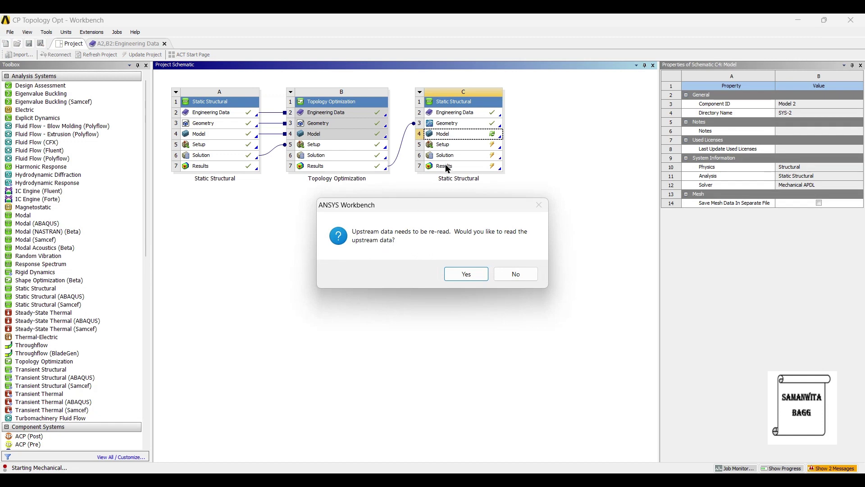
pyautogui.click(456, 276)
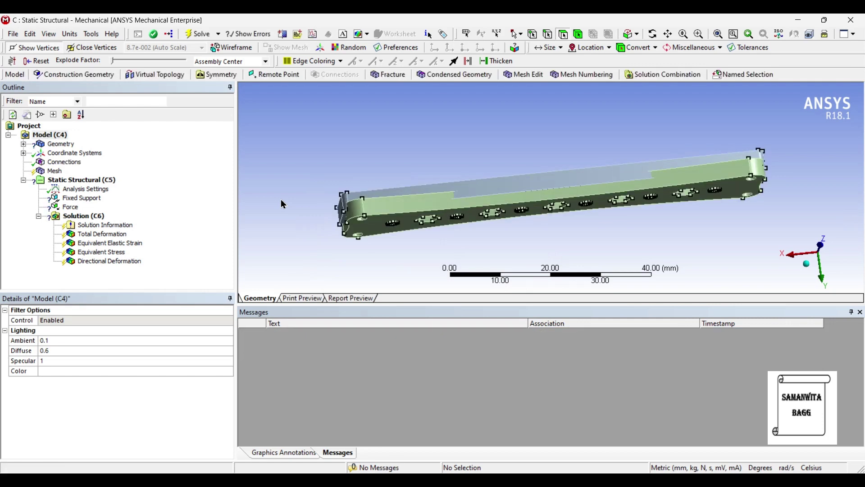
# - Suppress every body in the geometry except the rebuilt perforated plate solid
pyautogui.moveTo(545, 236); pyautogui.dragTo(558, 198, button='middle')
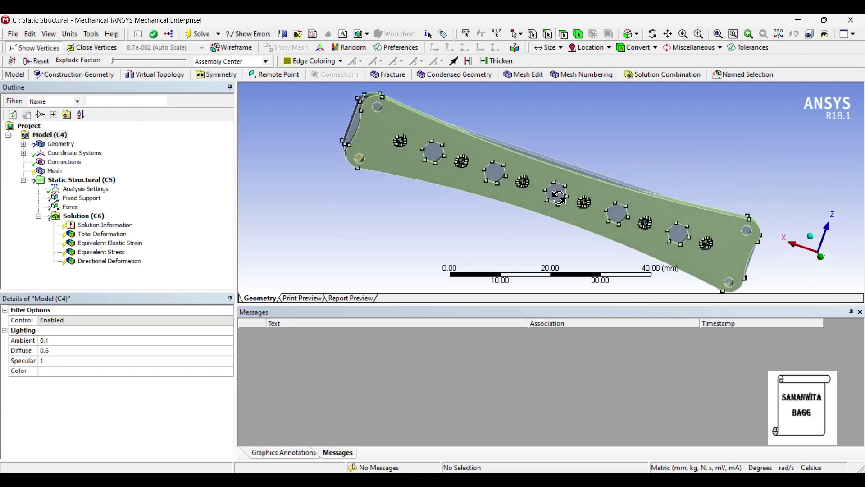
pyautogui.click(23, 144)
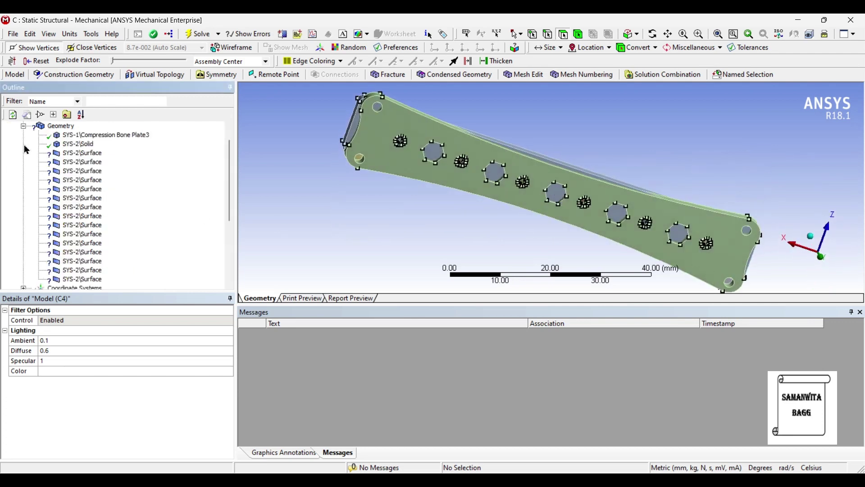
pyautogui.click(82, 147)
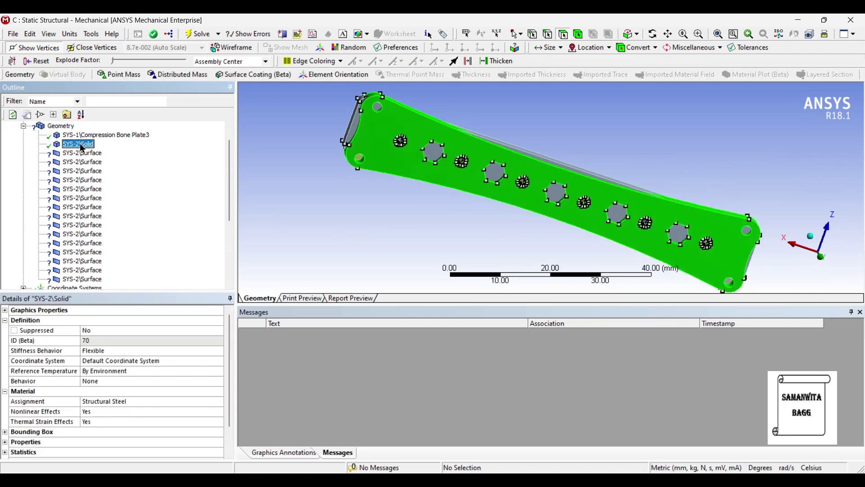
pyautogui.rightClick(82, 148)
pyautogui.click(150, 271)
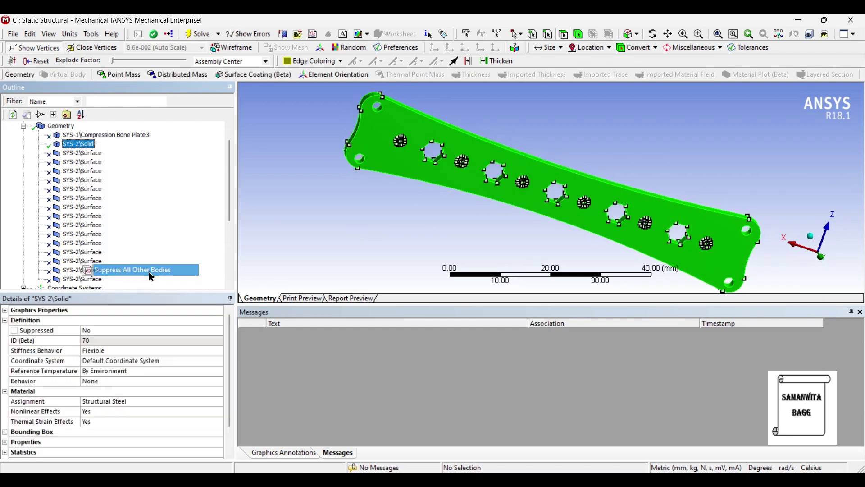
pyautogui.moveTo(689, 247); pyautogui.dragTo(724, 240, button='middle')
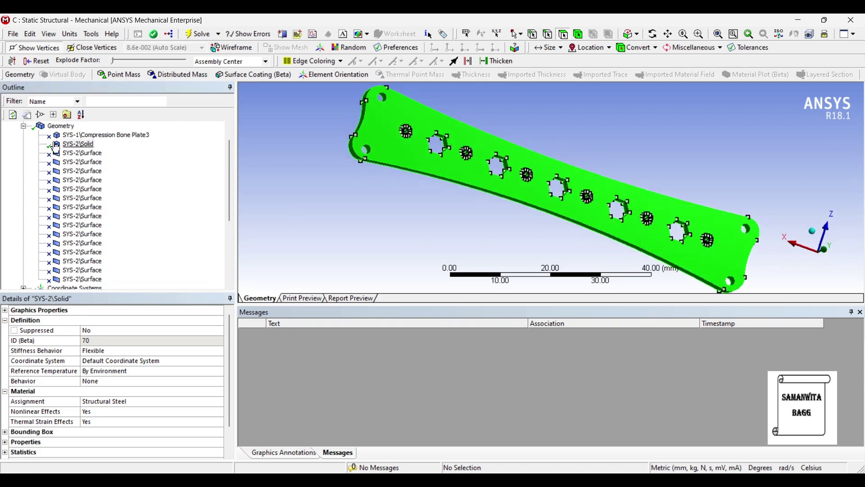
# - Assign Stainless Steel 316 as the material of the rebuilt plate solid
pyautogui.click(146, 403)
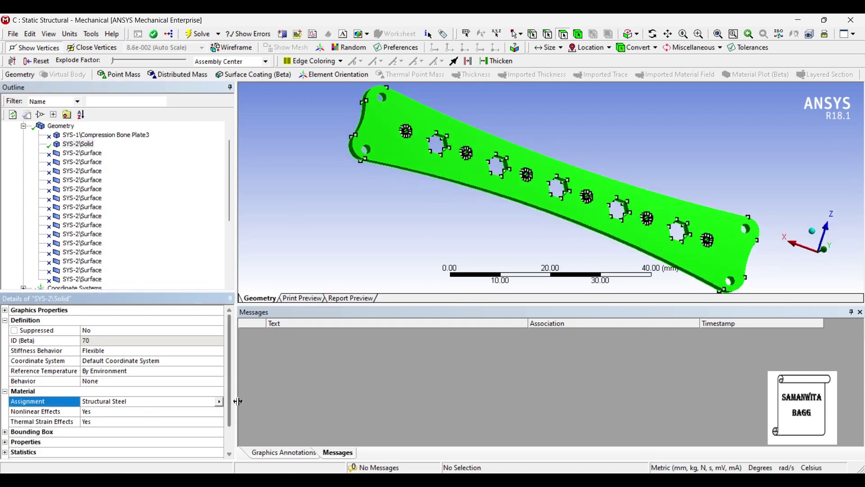
pyautogui.click(220, 406)
pyautogui.click(277, 448)
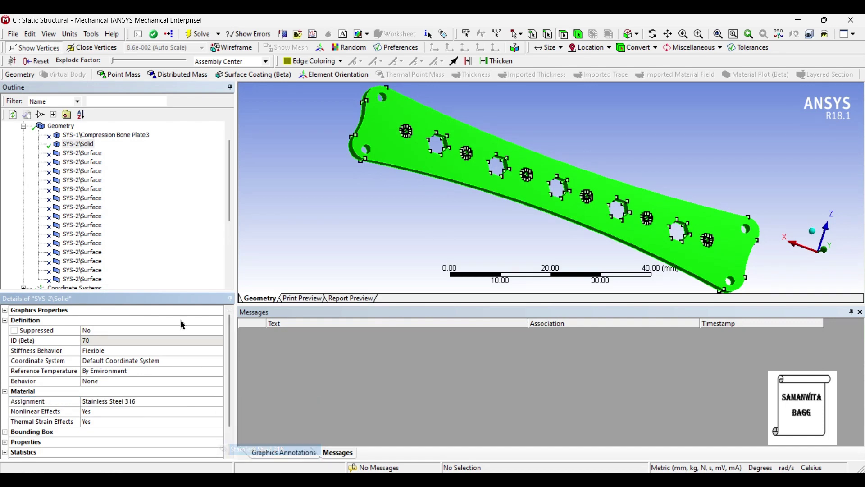
pyautogui.click(23, 127)
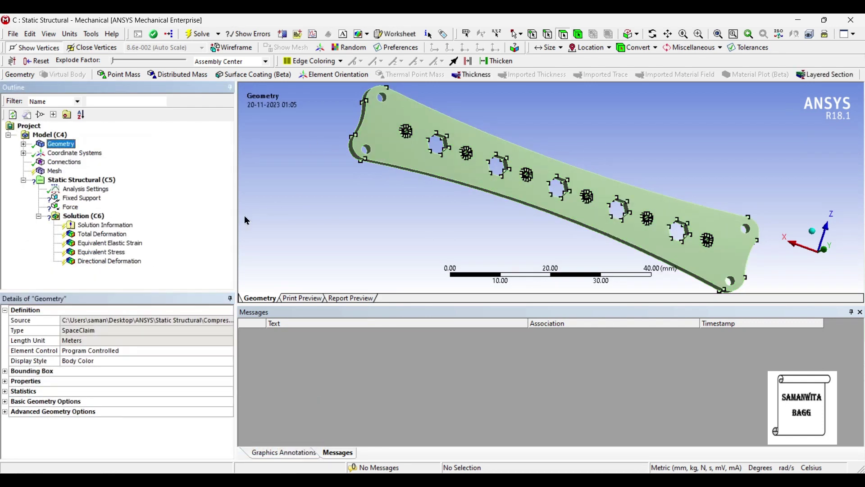
# - Generate the plate's mesh with a Fine relevance center
pyautogui.click(52, 171)
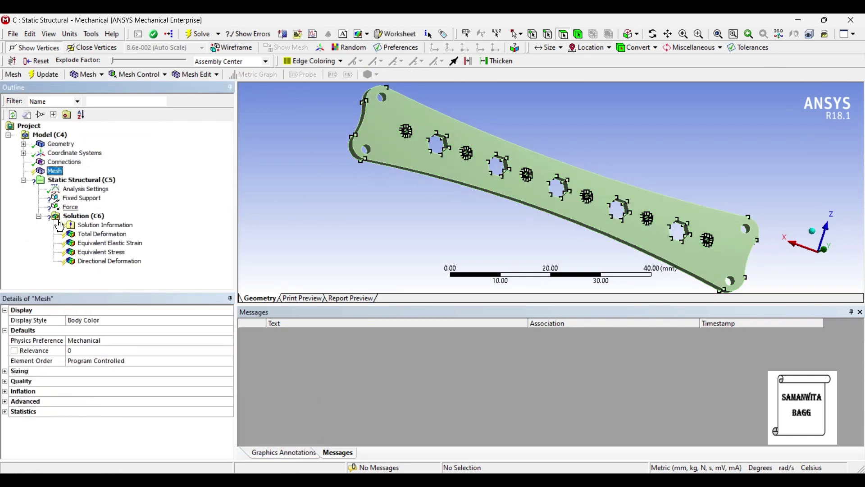
pyautogui.click(6, 371)
pyautogui.click(136, 391)
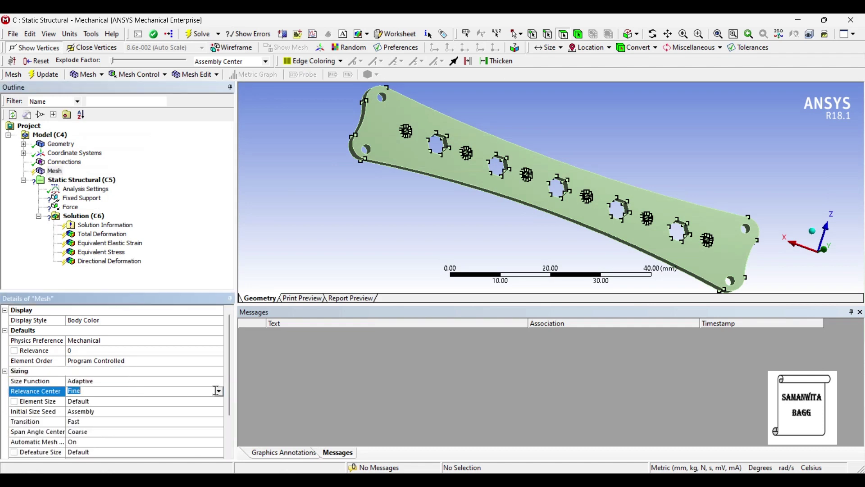
pyautogui.click(46, 76)
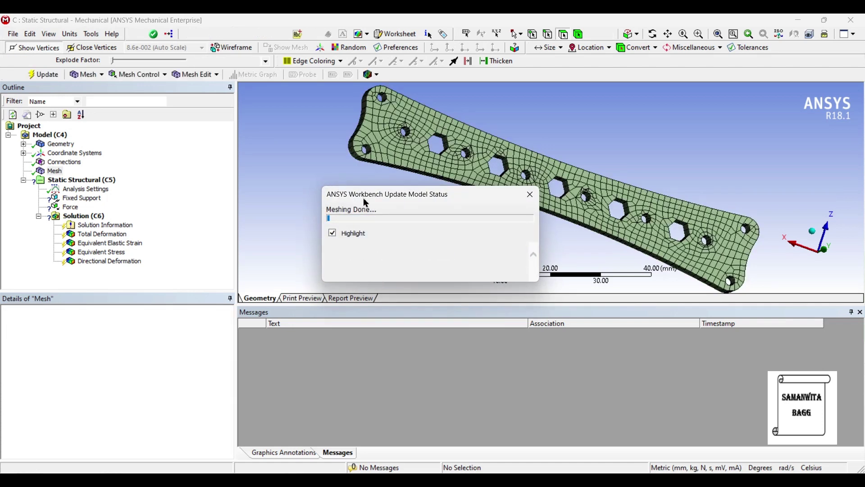
pyautogui.moveTo(447, 168); pyautogui.dragTo(430, 171, button='middle')
pyautogui.scroll(-2, 469, 185)
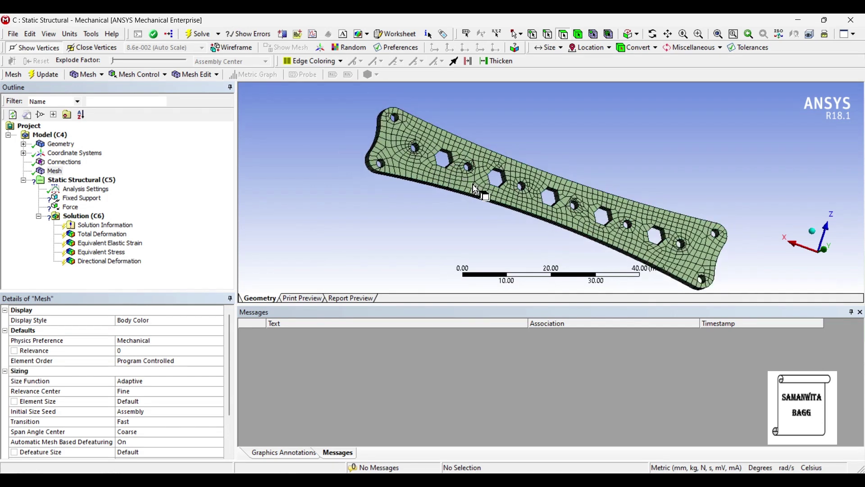
# - Scope the Fixed Support to all inner wall faces of the six round holes along the plate's centreline
pyautogui.click(81, 199)
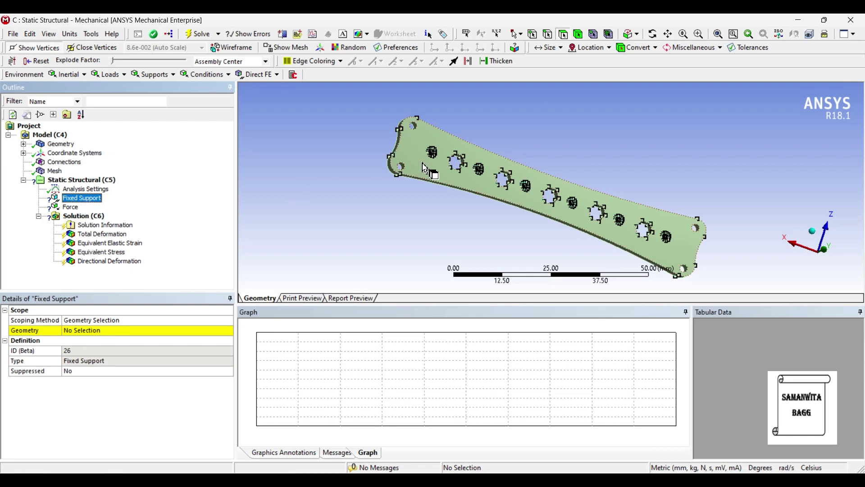
pyautogui.click(53, 171)
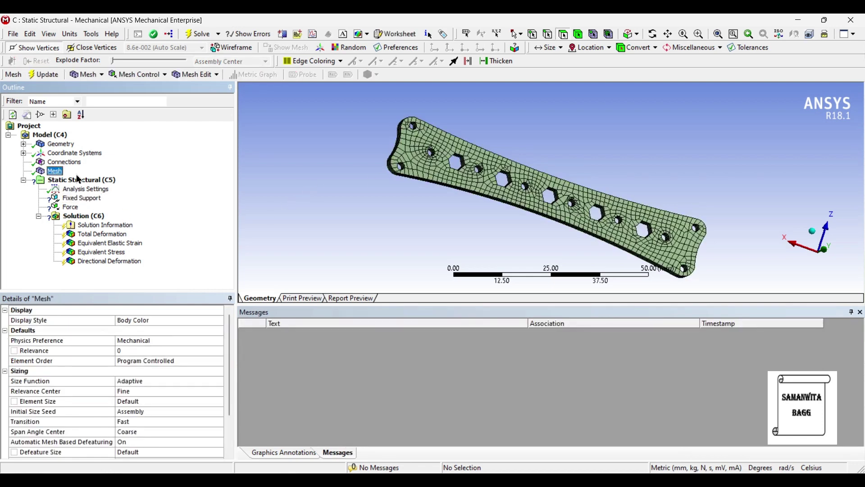
pyautogui.click(78, 199)
pyautogui.scroll(2, 439, 171)
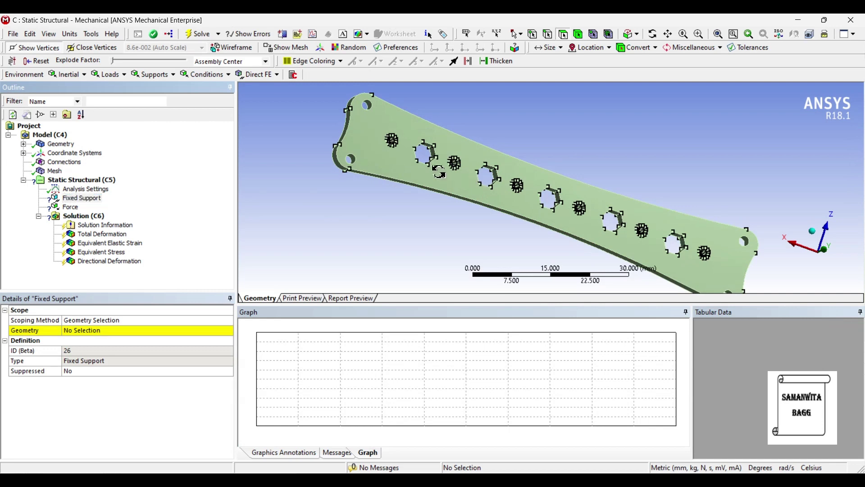
pyautogui.moveTo(440, 171); pyautogui.dragTo(384, 164, button='middle')
pyautogui.click(388, 163)
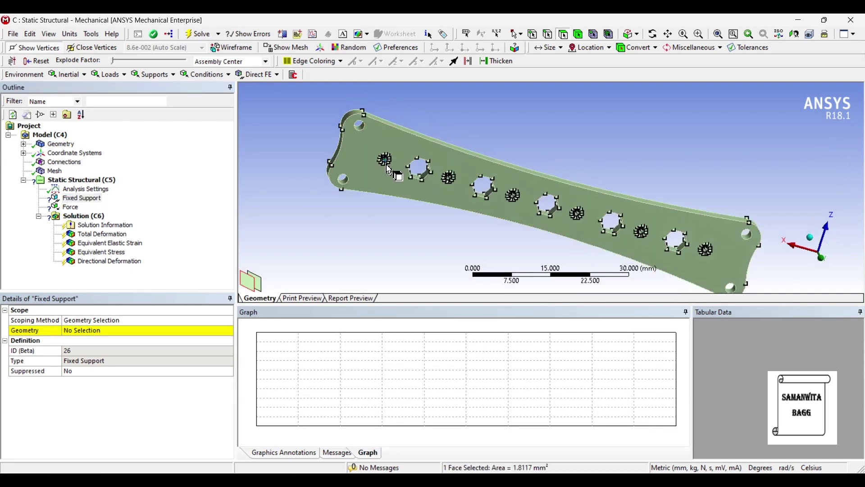
pyautogui.scroll(2, 392, 178)
pyautogui.keyDown('ctrl'); pyautogui.click(392, 176); pyautogui.keyUp('ctrl')
pyautogui.keyDown('ctrl'); pyautogui.click(396, 174); pyautogui.keyUp('ctrl')
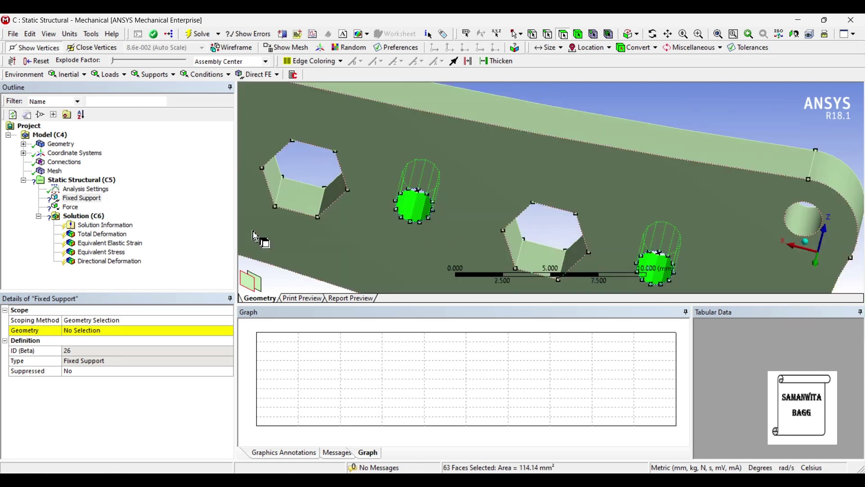
pyautogui.click(85, 331)
pyautogui.click(86, 332)
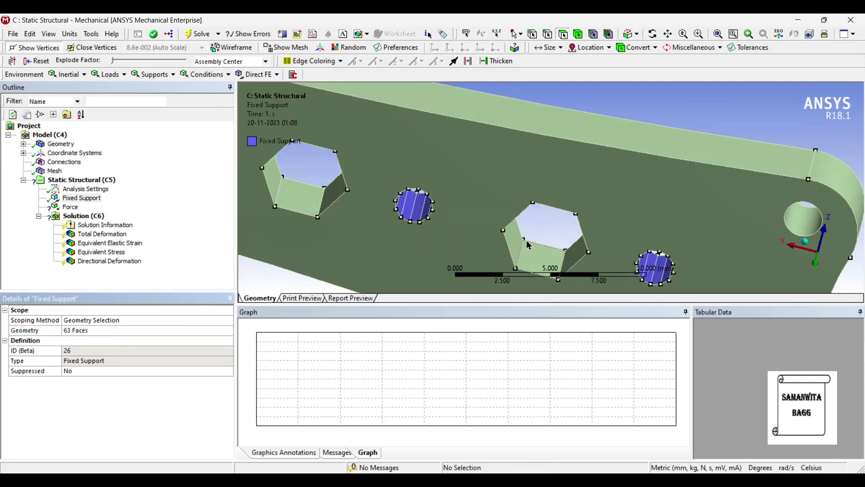
pyautogui.scroll(-6, 522, 247)
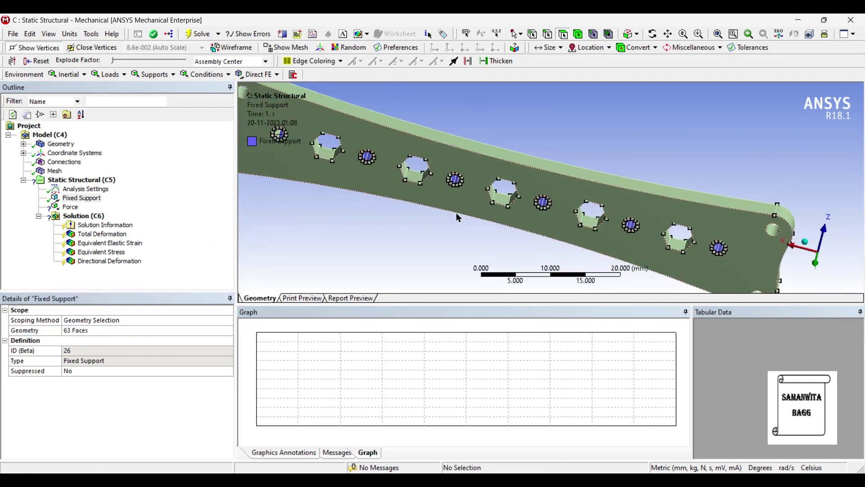
pyautogui.scroll(-3, 355, 215)
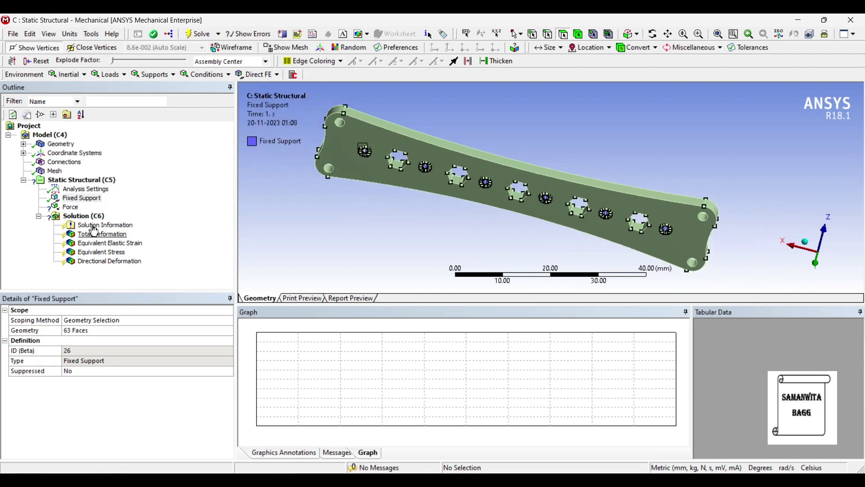
# - Scope the existing 60 N Y-direction Force to one broad perforated face of the plate
pyautogui.click(71, 207)
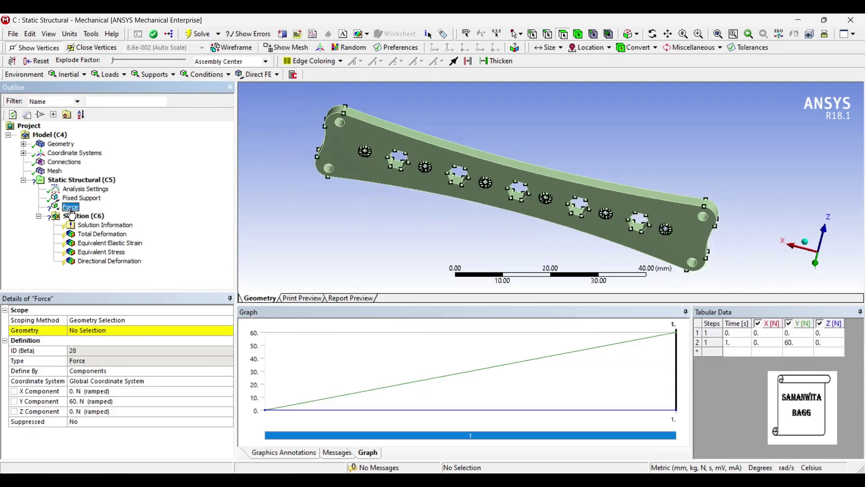
pyautogui.click(418, 148)
pyautogui.moveTo(569, 168); pyautogui.dragTo(565, 233, button='middle')
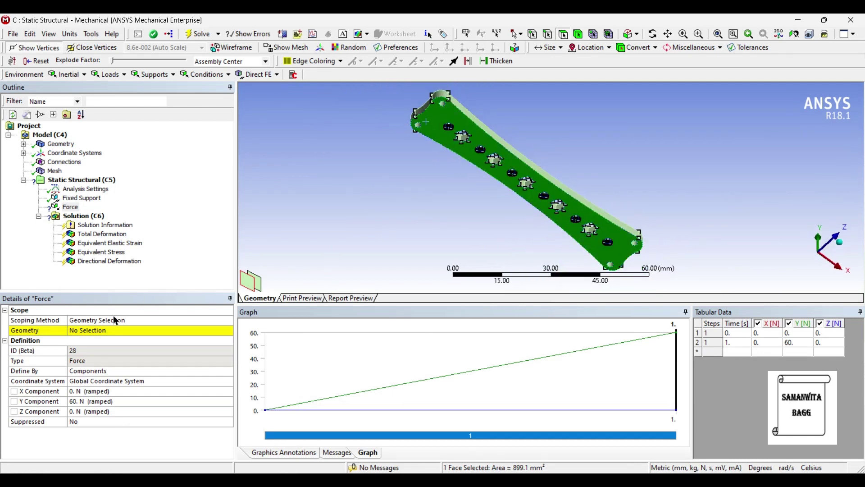
pyautogui.click(87, 331)
pyautogui.click(88, 331)
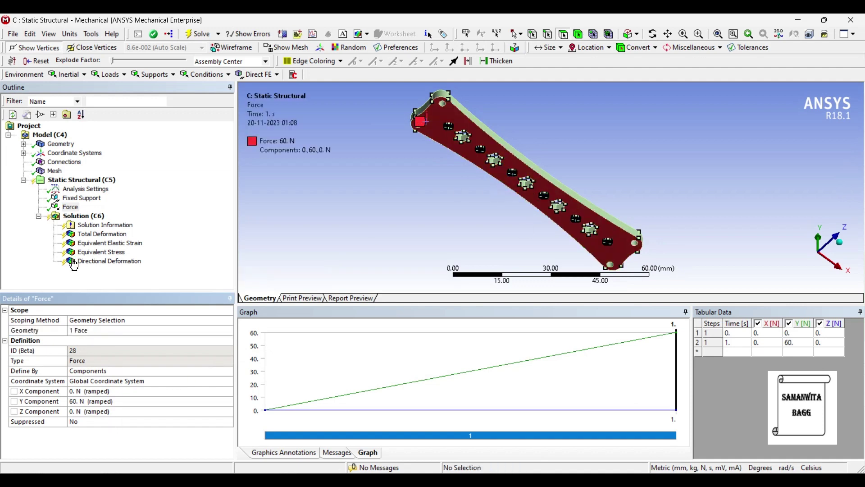
# - Solve the static structural analysis and display the Total Deformation result on the plate
pyautogui.click(84, 217)
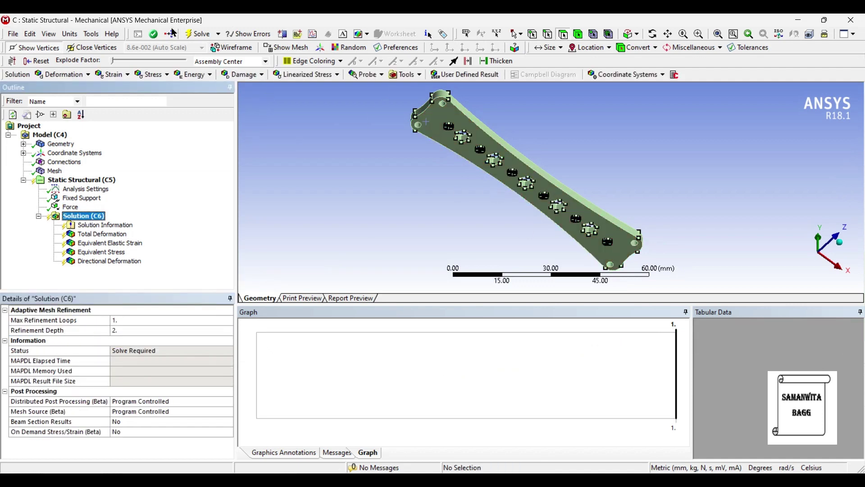
pyautogui.click(191, 39)
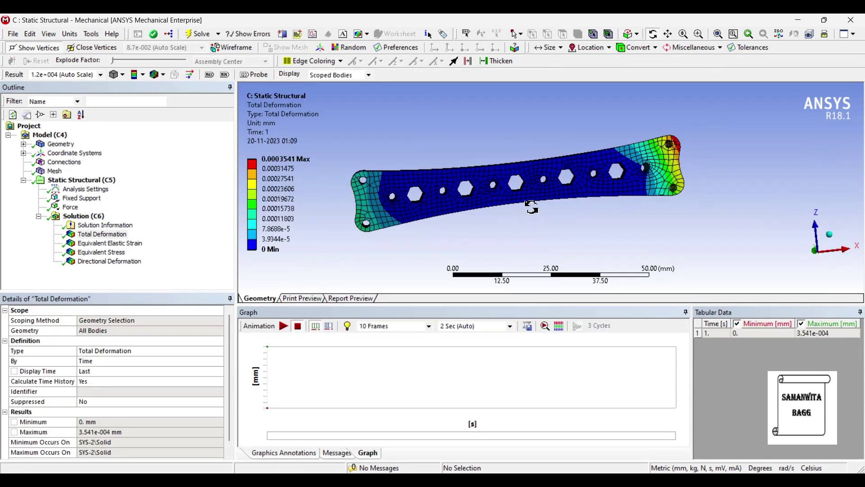
pyautogui.moveTo(276, 217)
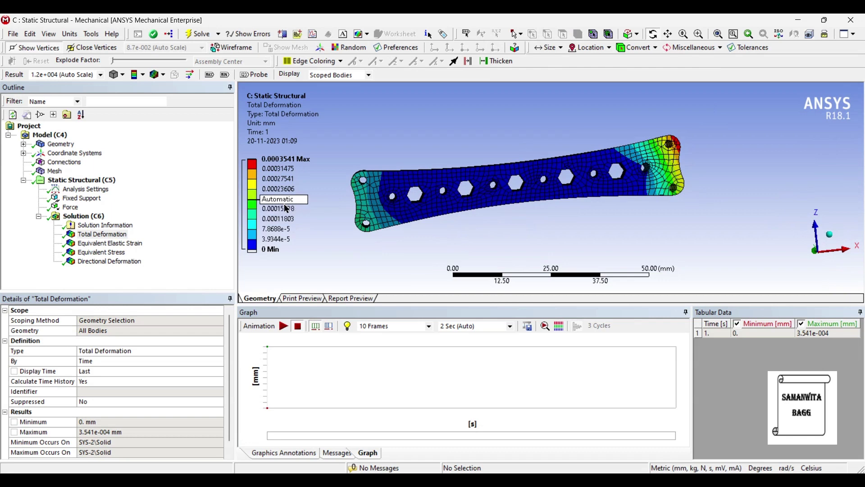
pyautogui.moveTo(538, 217); pyautogui.dragTo(533, 217)
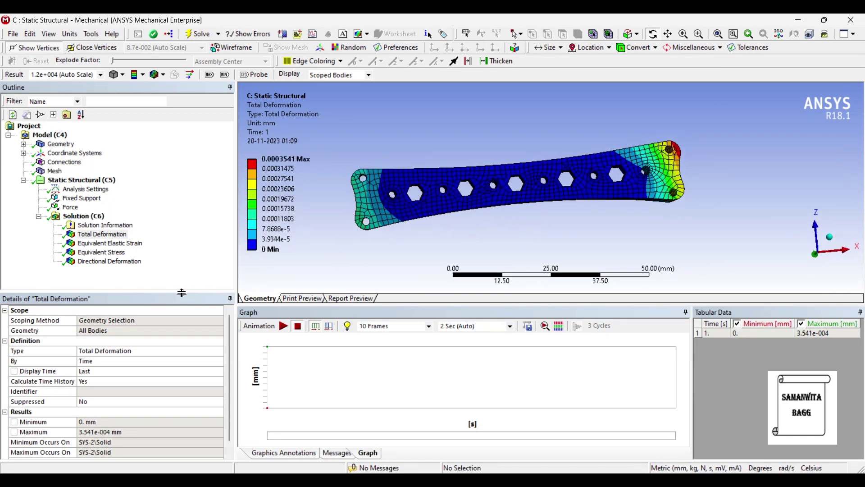
# - Play the Total Deformation animation, examine the plate from several angles, and halt the playback
pyautogui.click(283, 328)
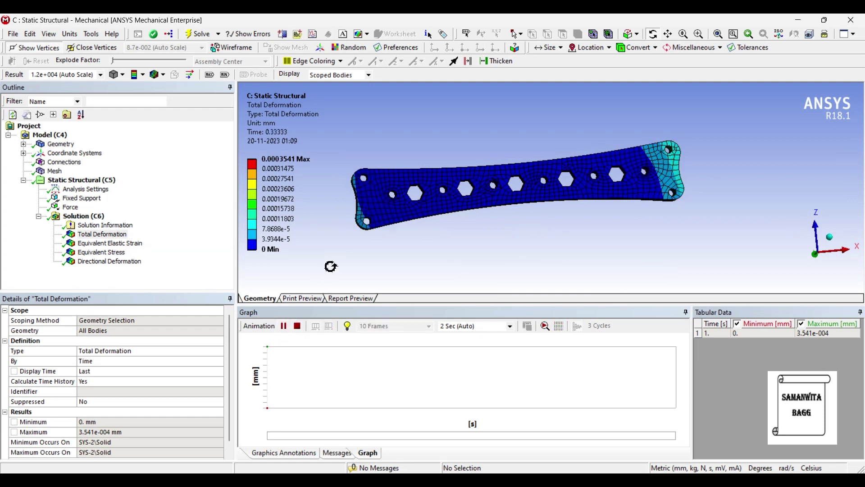
pyautogui.moveTo(502, 250); pyautogui.dragTo(550, 234)
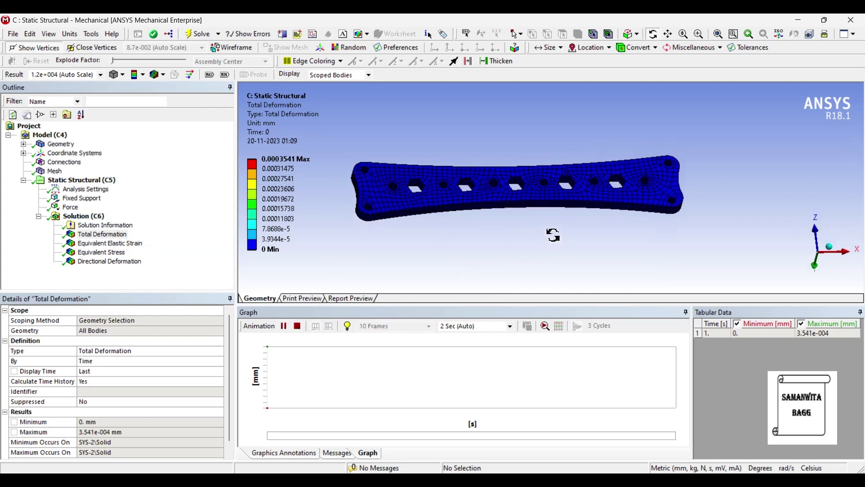
pyautogui.moveTo(400, 249)
pyautogui.mouseDown()
pyautogui.moveTo(511, 242)
pyautogui.moveTo(406, 244)
pyautogui.mouseUp()
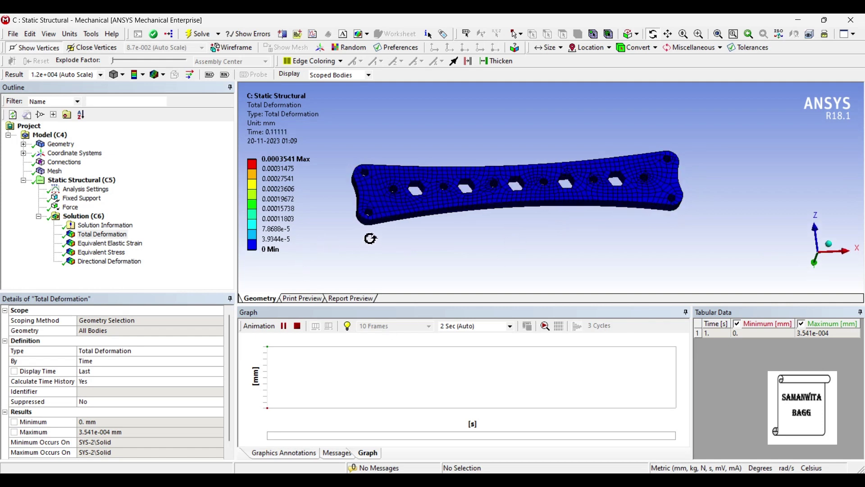
pyautogui.click(283, 326)
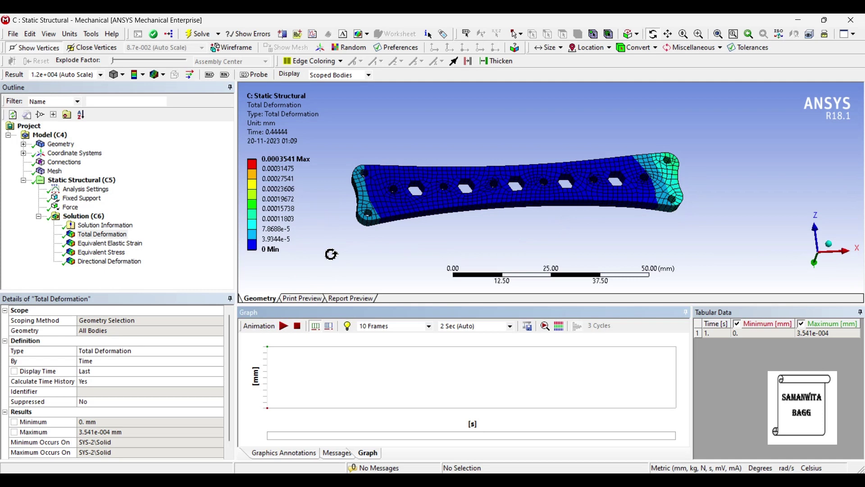
pyautogui.moveTo(500, 194); pyautogui.dragTo(442, 226)
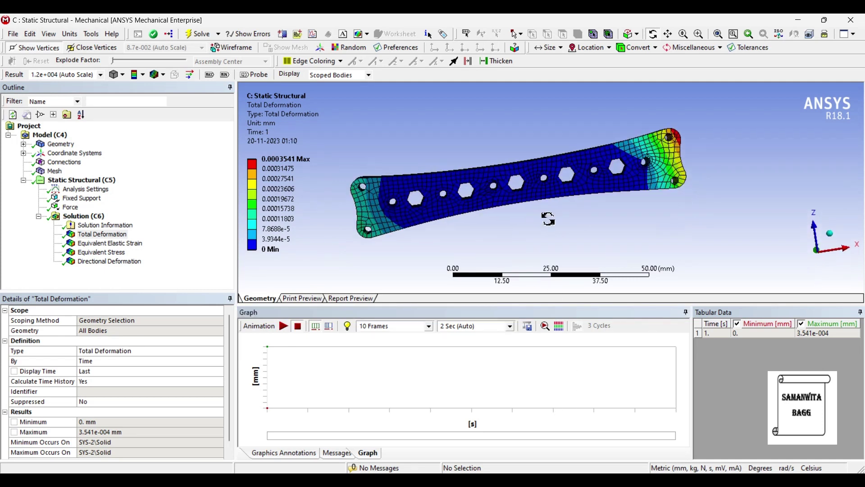
# - Examine the Equivalent Elastic Strain and Equivalent Stress distributions around the plate's holes
pyautogui.click(109, 243)
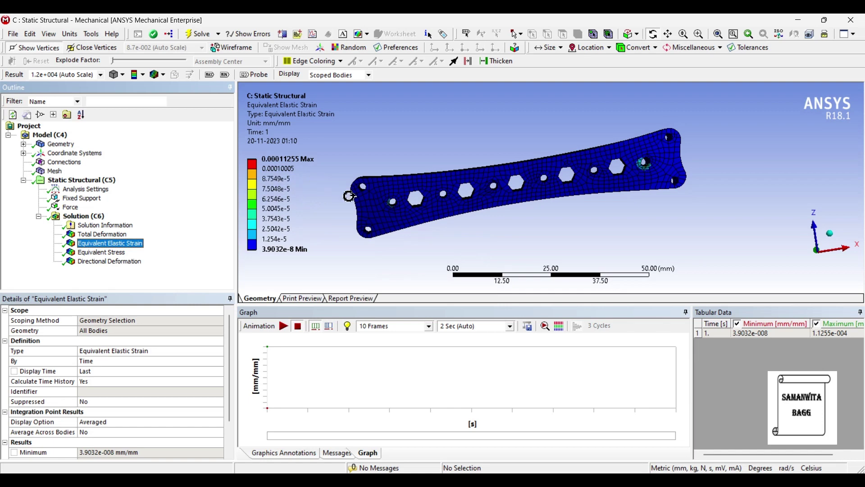
pyautogui.moveTo(534, 232); pyautogui.dragTo(455, 216)
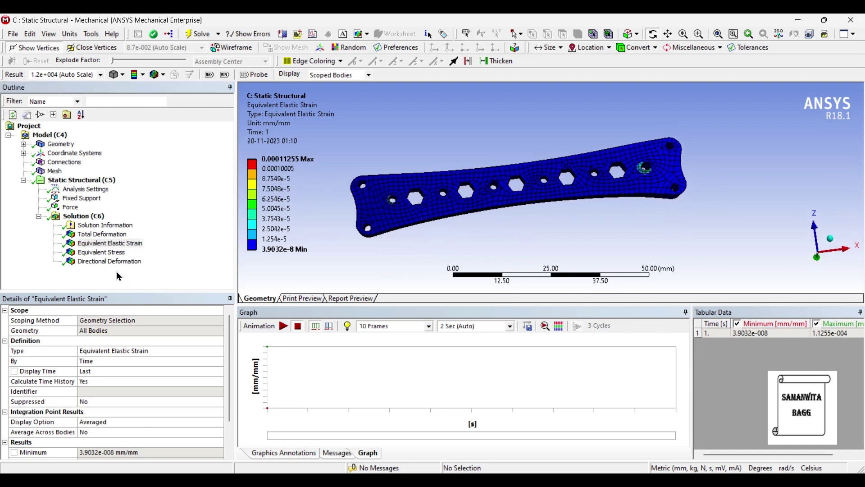
pyautogui.click(107, 254)
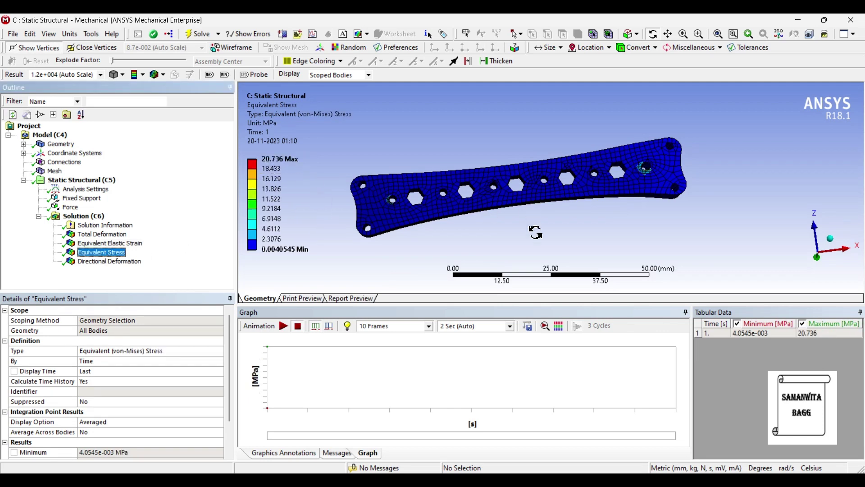
pyautogui.moveTo(496, 239); pyautogui.dragTo(589, 228)
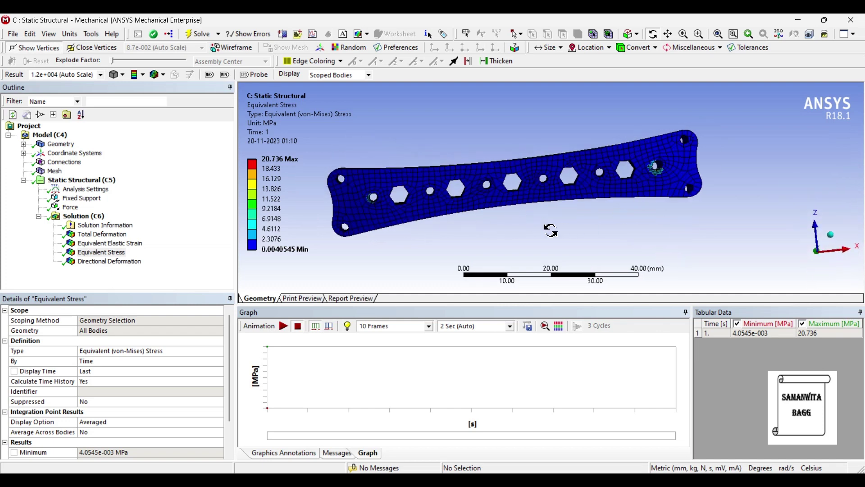
pyautogui.moveTo(494, 230)
pyautogui.mouseDown()
pyautogui.moveTo(491, 203)
pyautogui.moveTo(482, 227)
pyautogui.mouseUp()
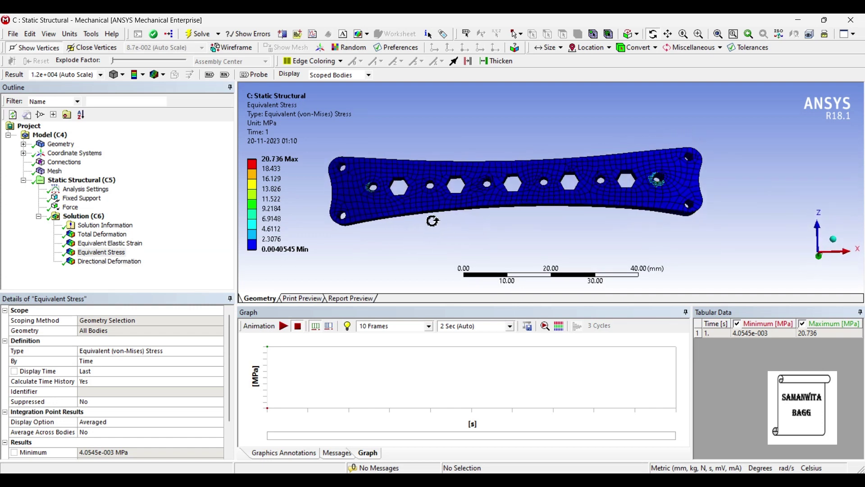